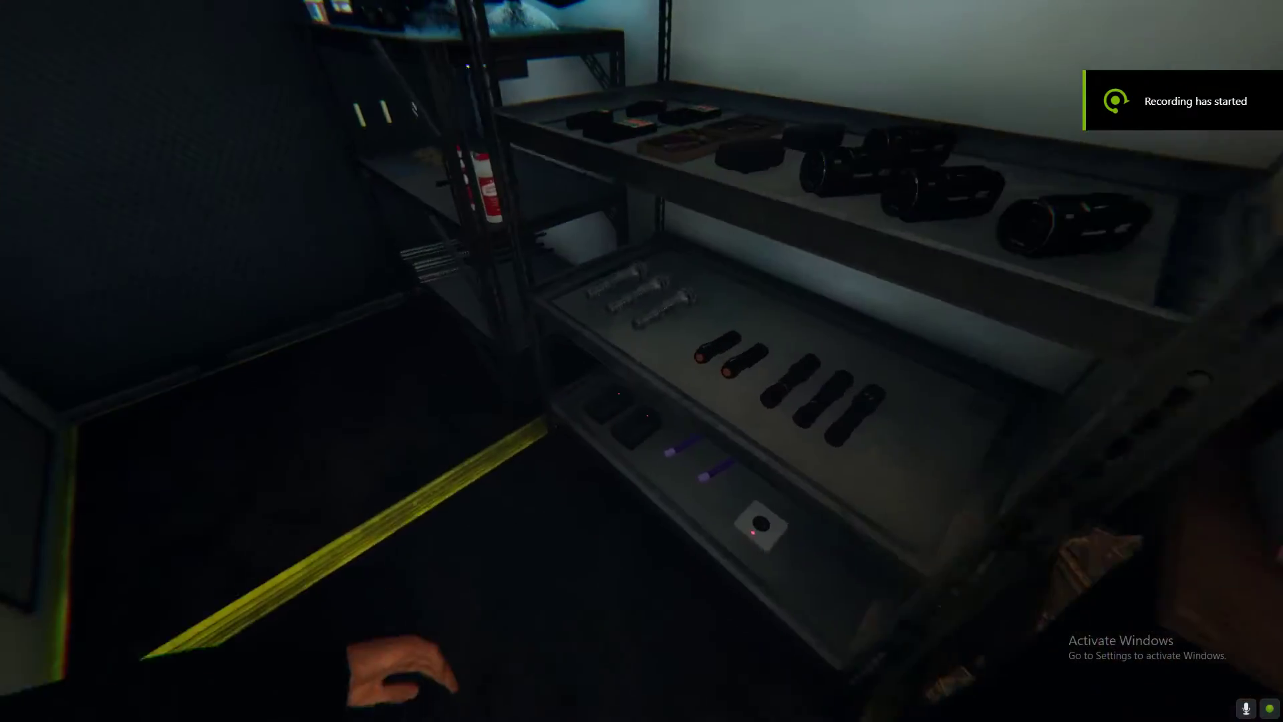
# Take a flashlight from the truck shelf, cycle to the spirit box and back, and leave toward the house
pyautogui.click(642, 360)
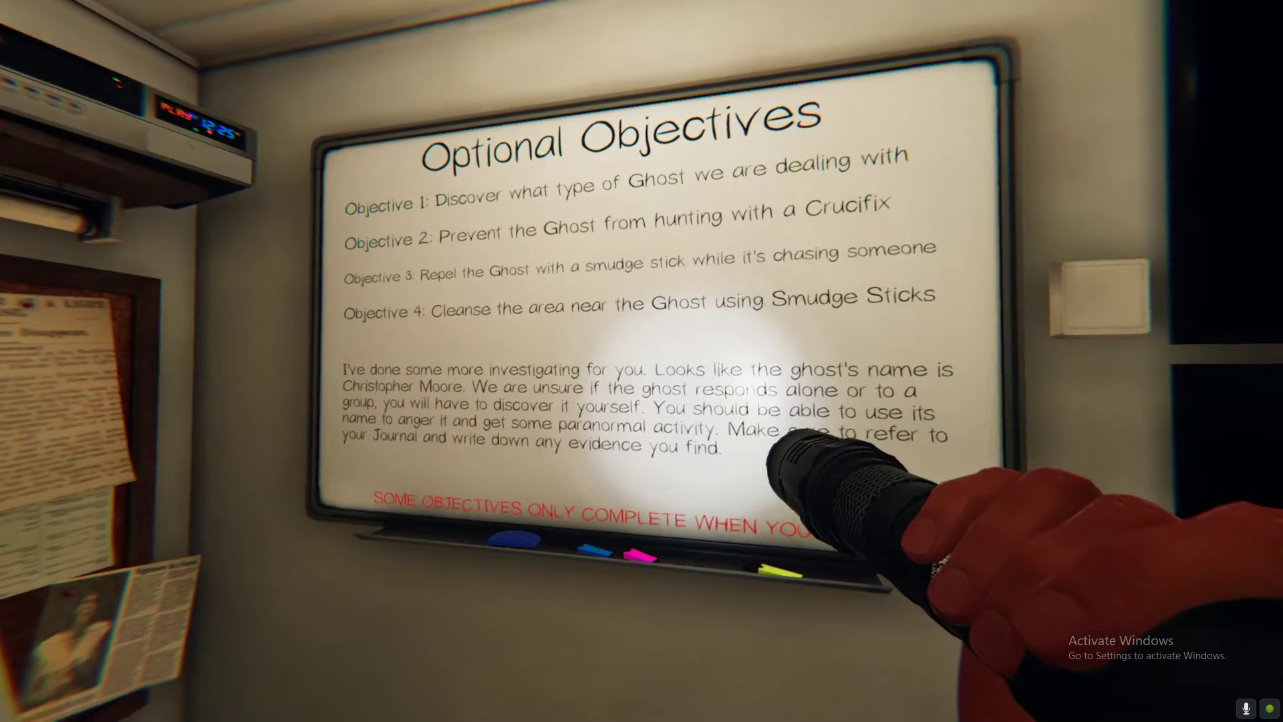
pyautogui.press('q')
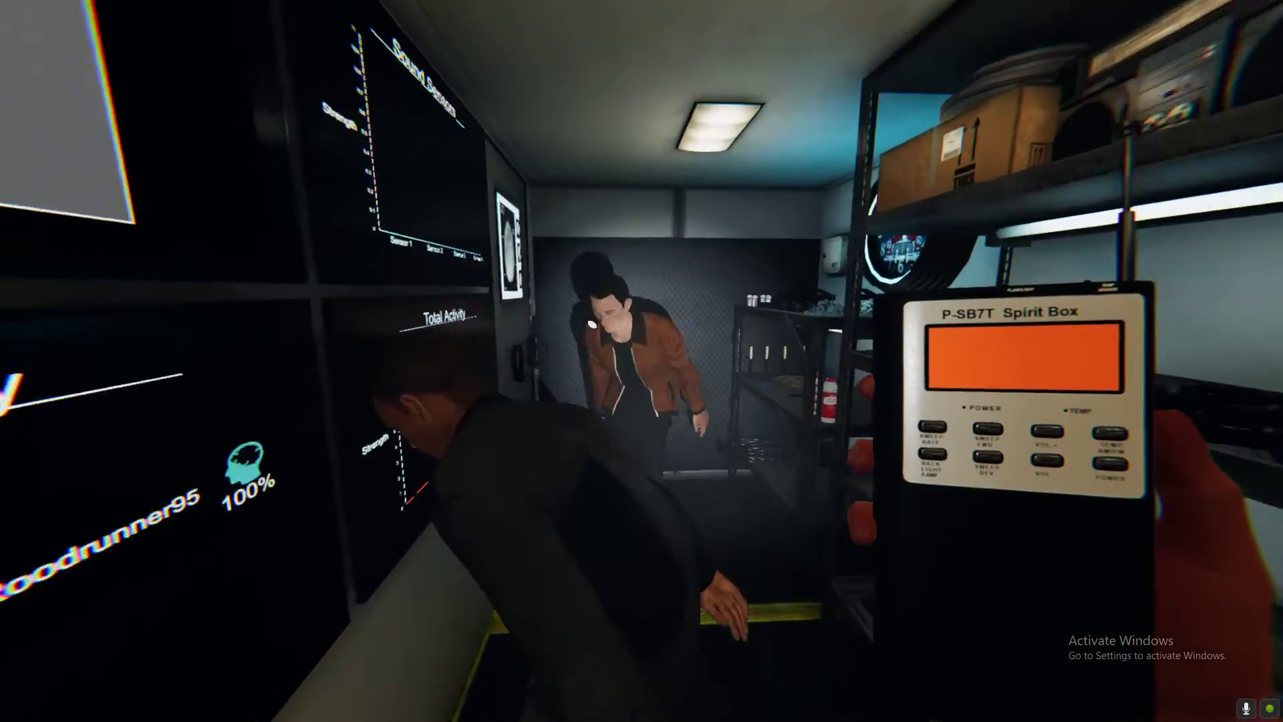
pyautogui.press('q')
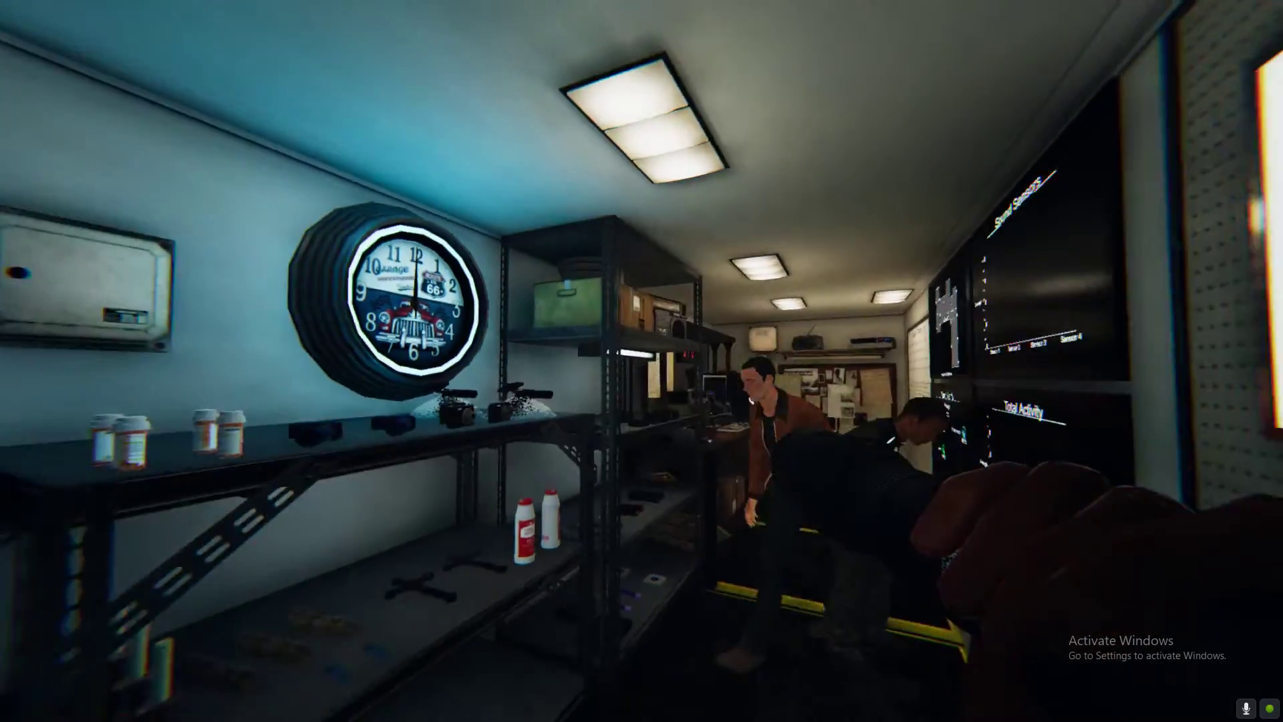
pyautogui.press('s')
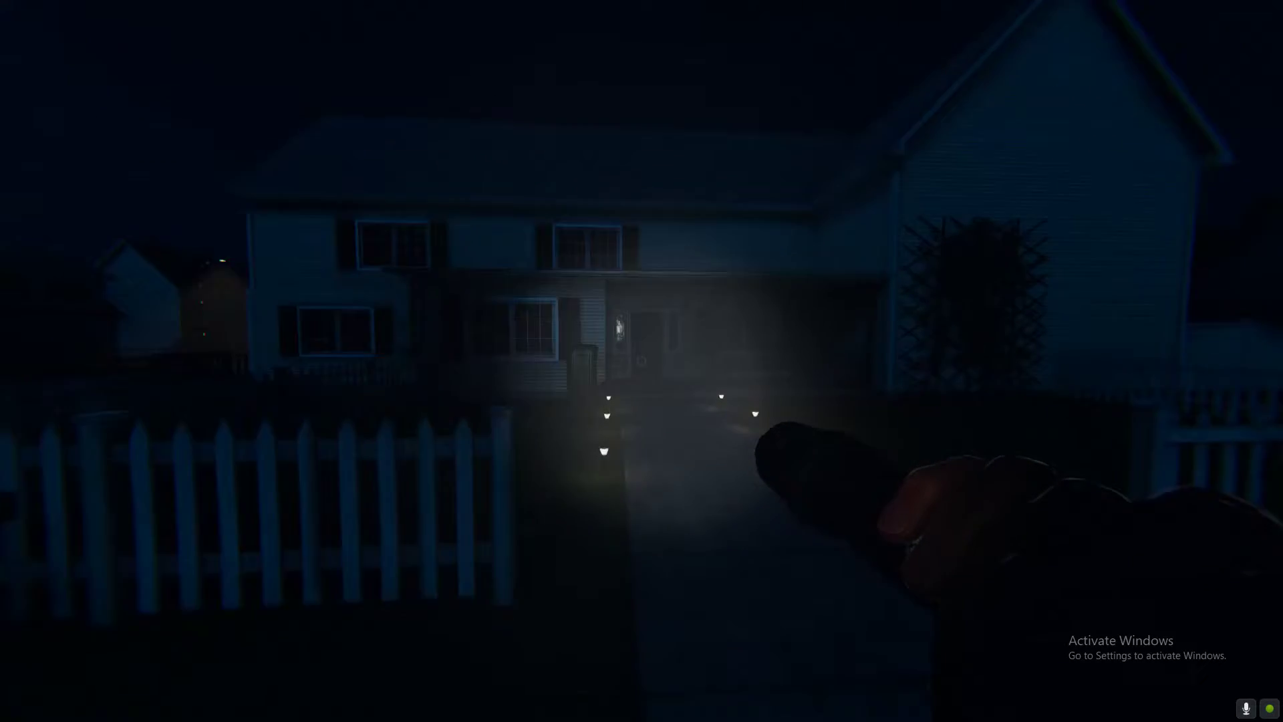
# Walk up the front path past the fence lamps and into the house
pyautogui.press('w')
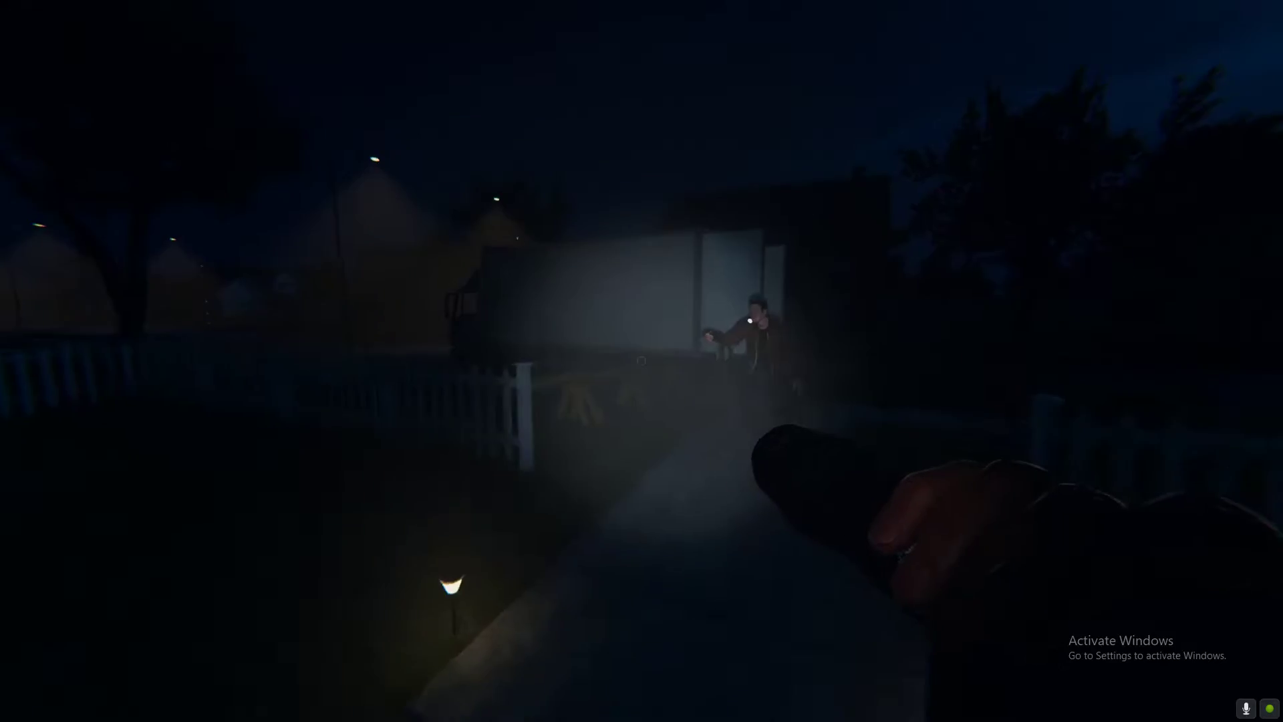
pyautogui.press('w')
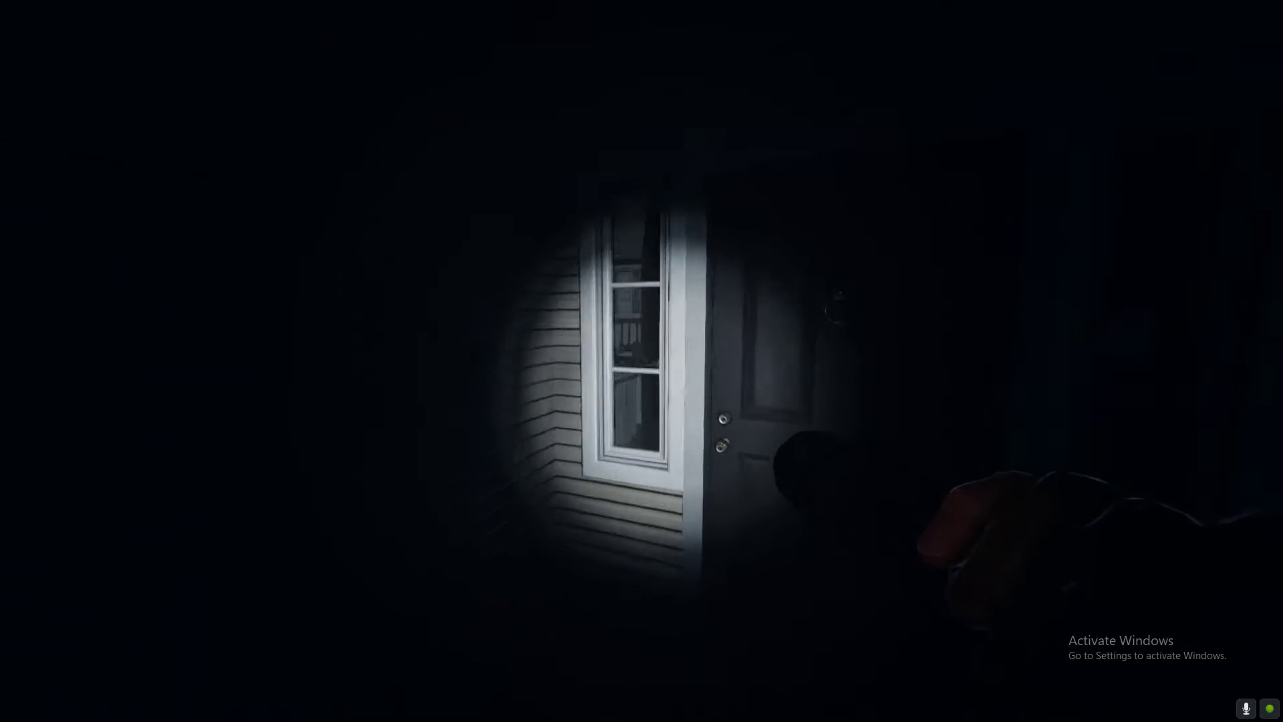
pyautogui.press('w')
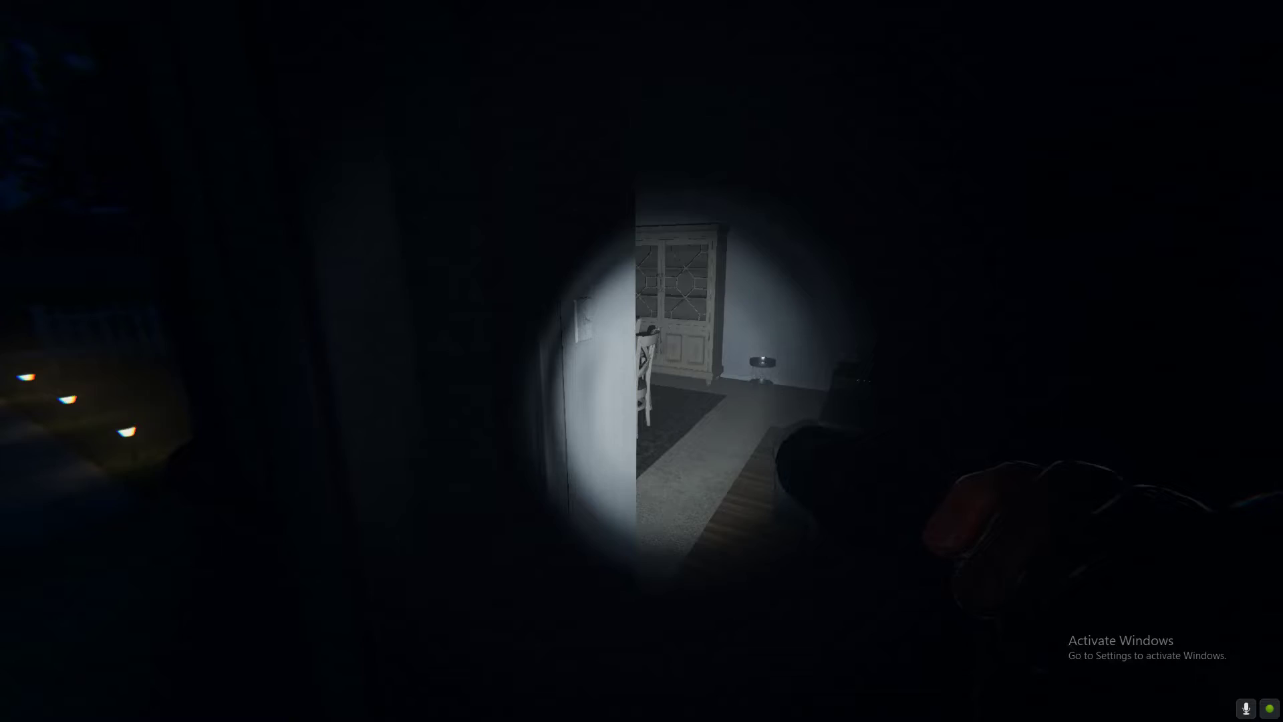
# Cross the house to the utility room, open its door, and approach the electrical boxes
pyautogui.press('w')
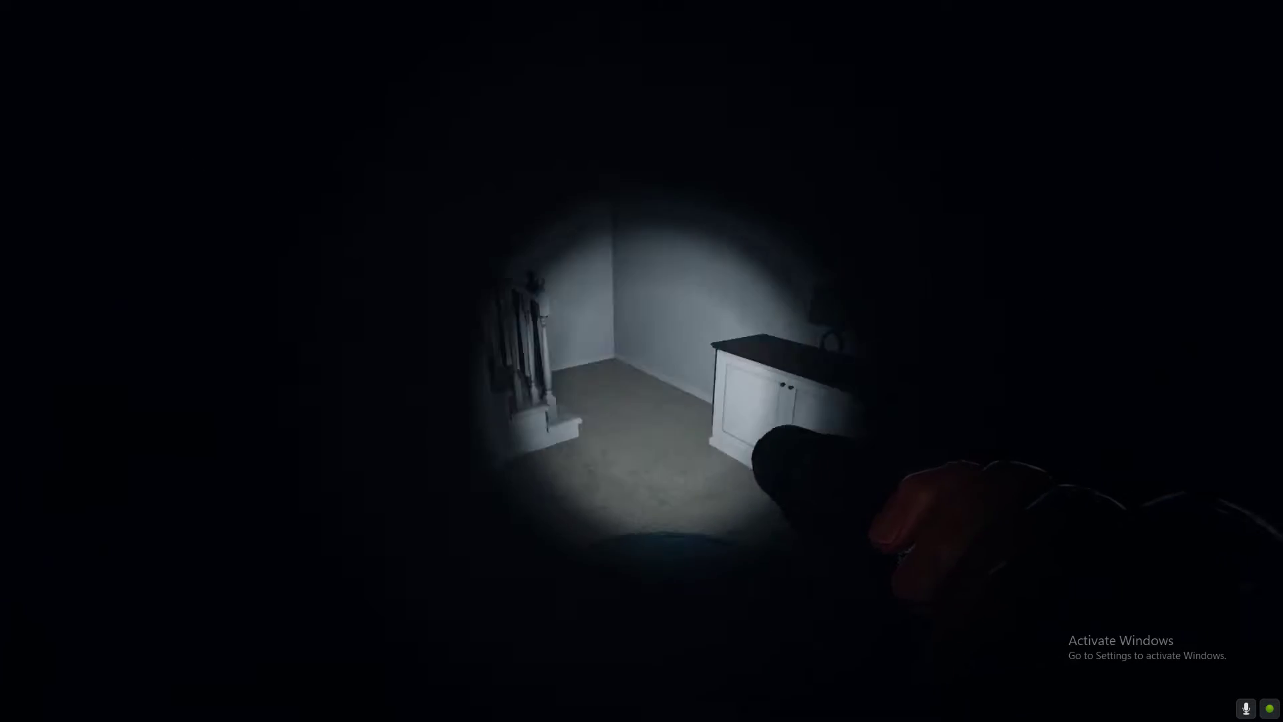
pyautogui.press('w')
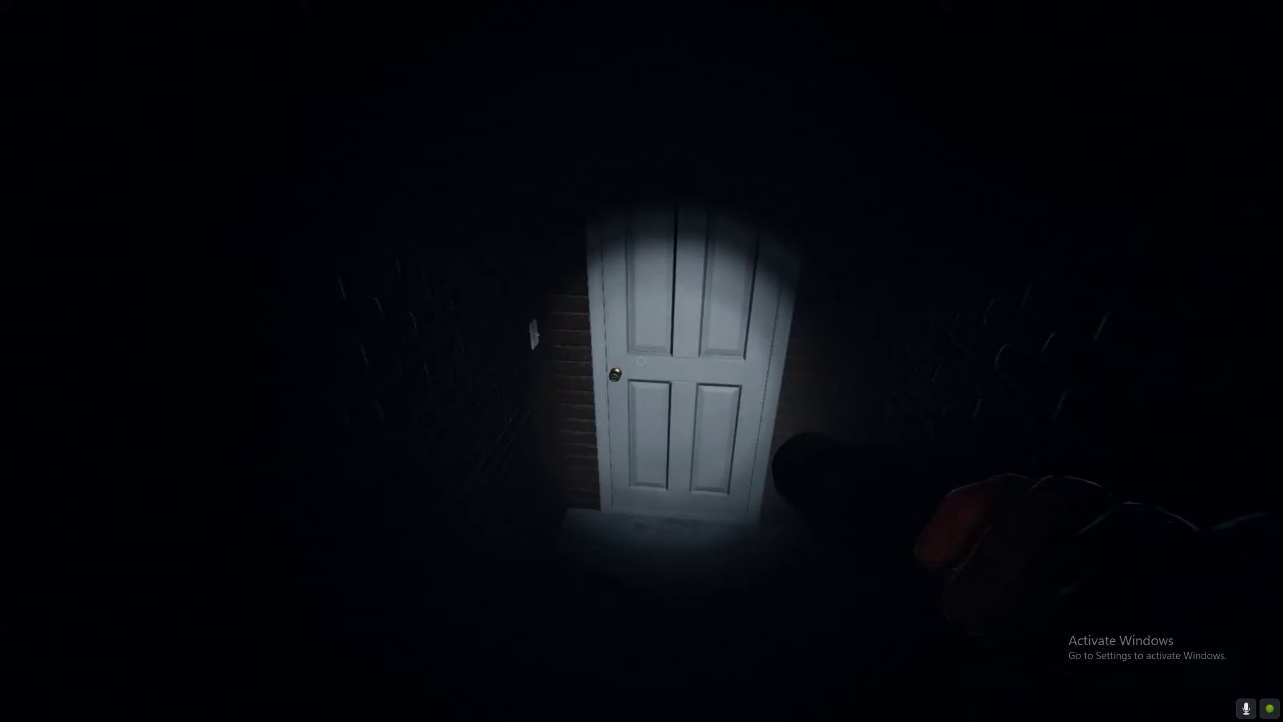
pyautogui.press('e')
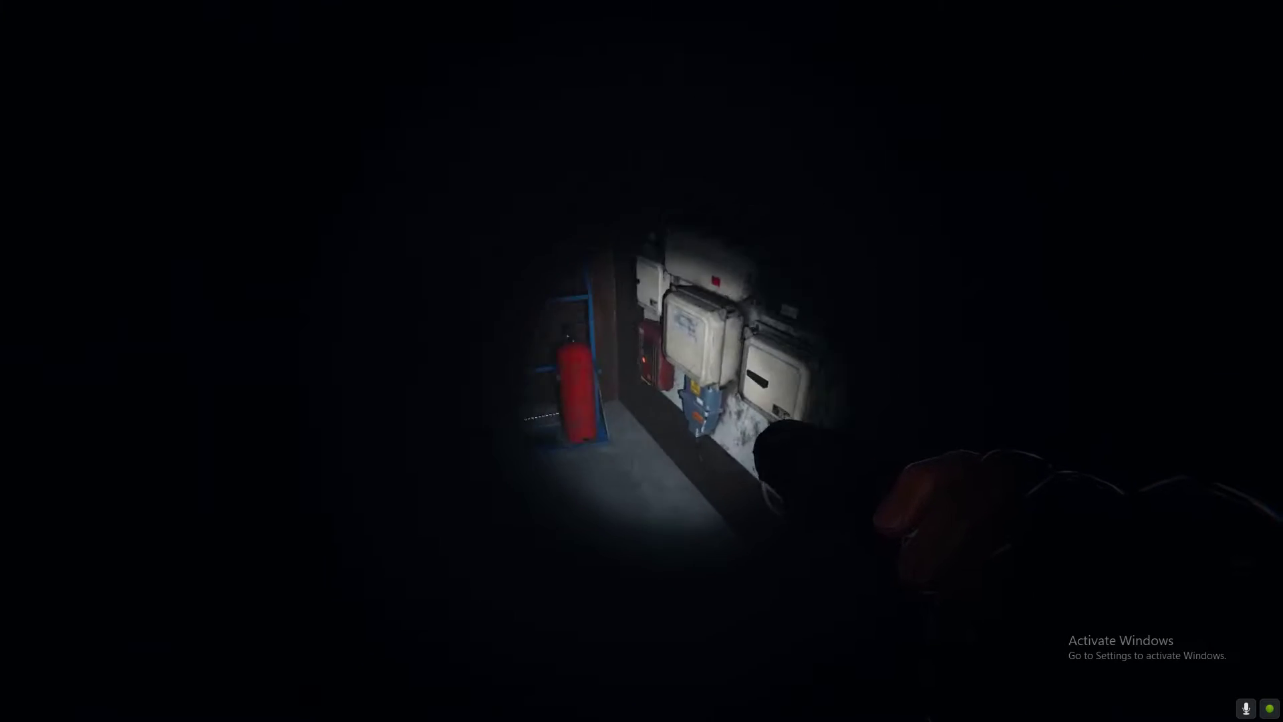
pyautogui.press('w')
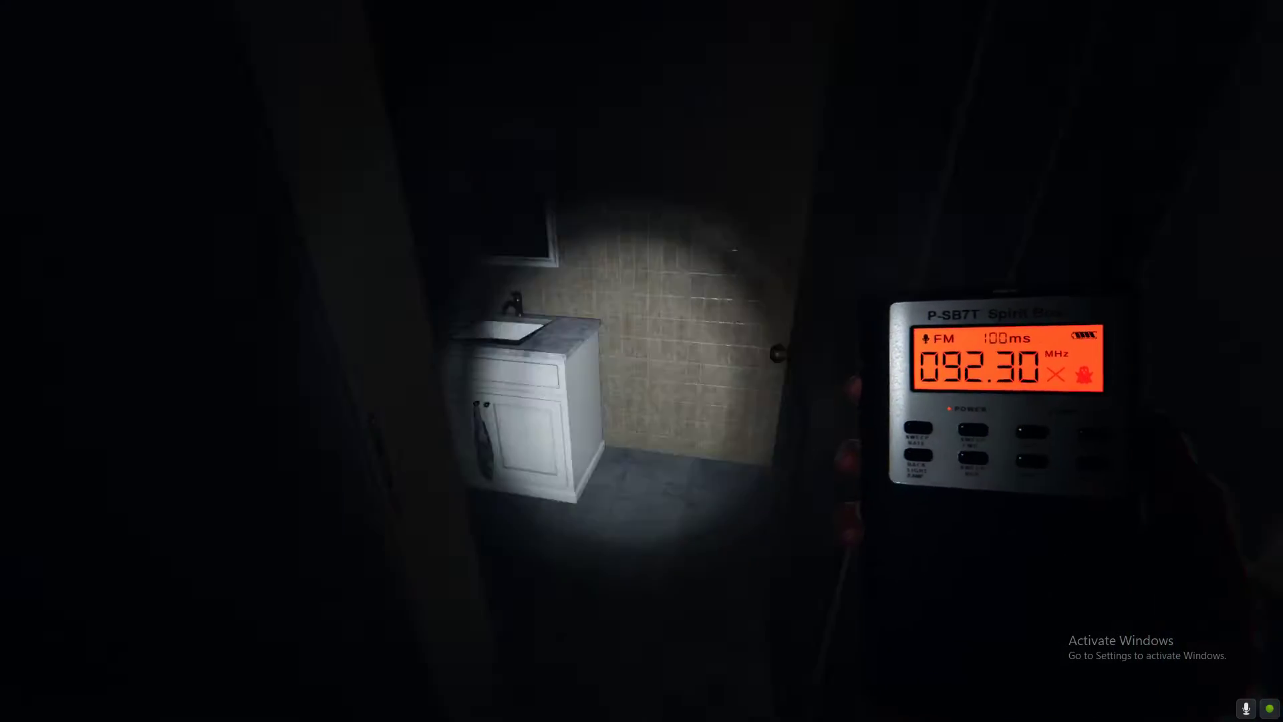
# Walk from the bathroom through the hallway and down the length of the kitchen
pyautogui.press('w')
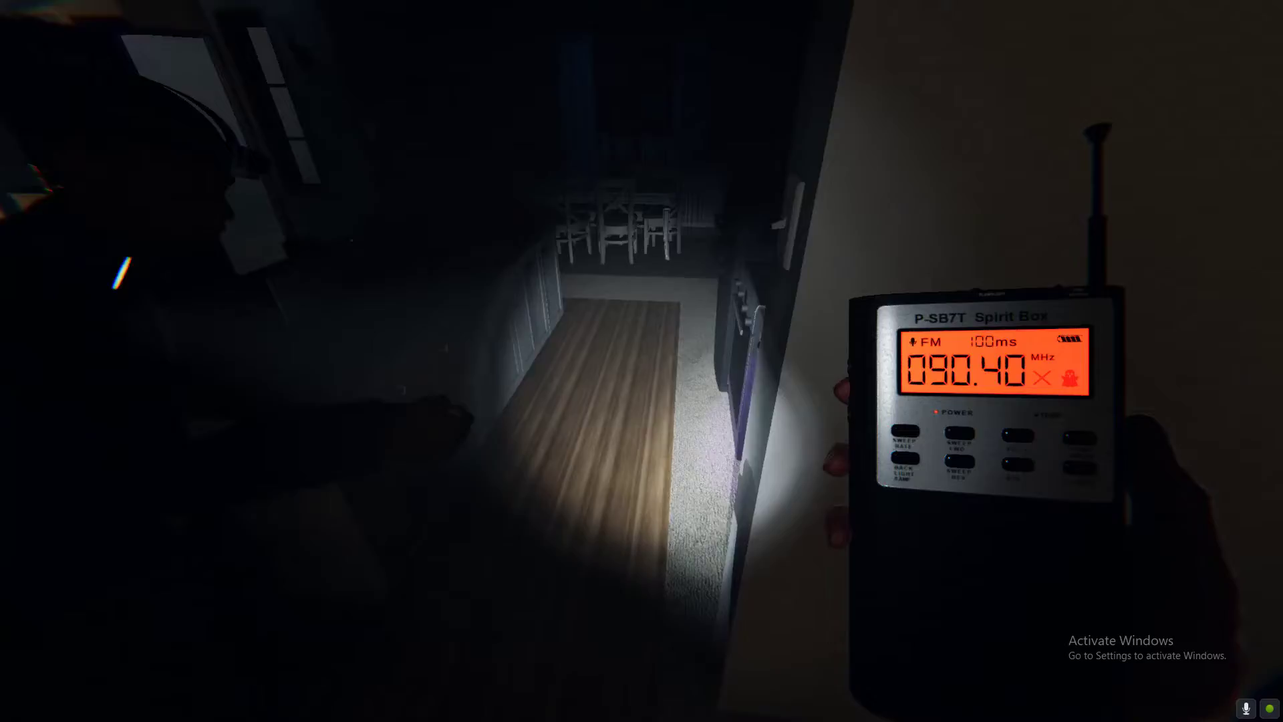
pyautogui.press('w')
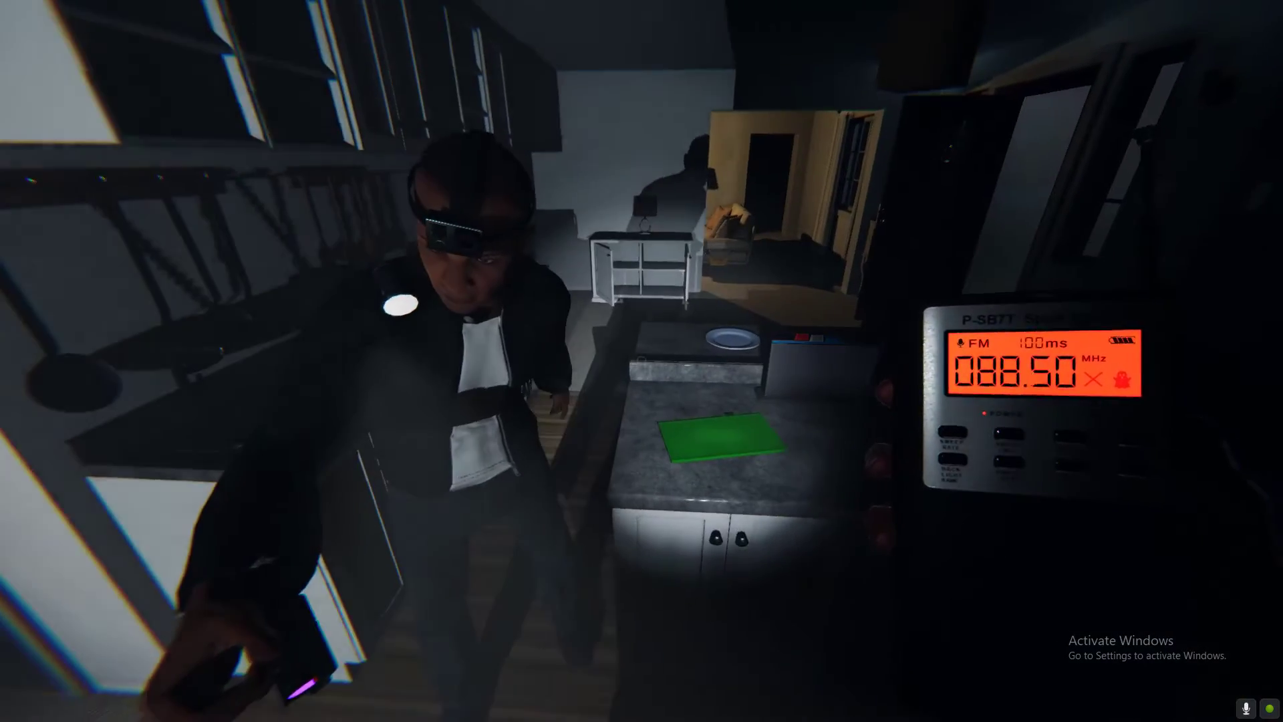
pyautogui.press('w')
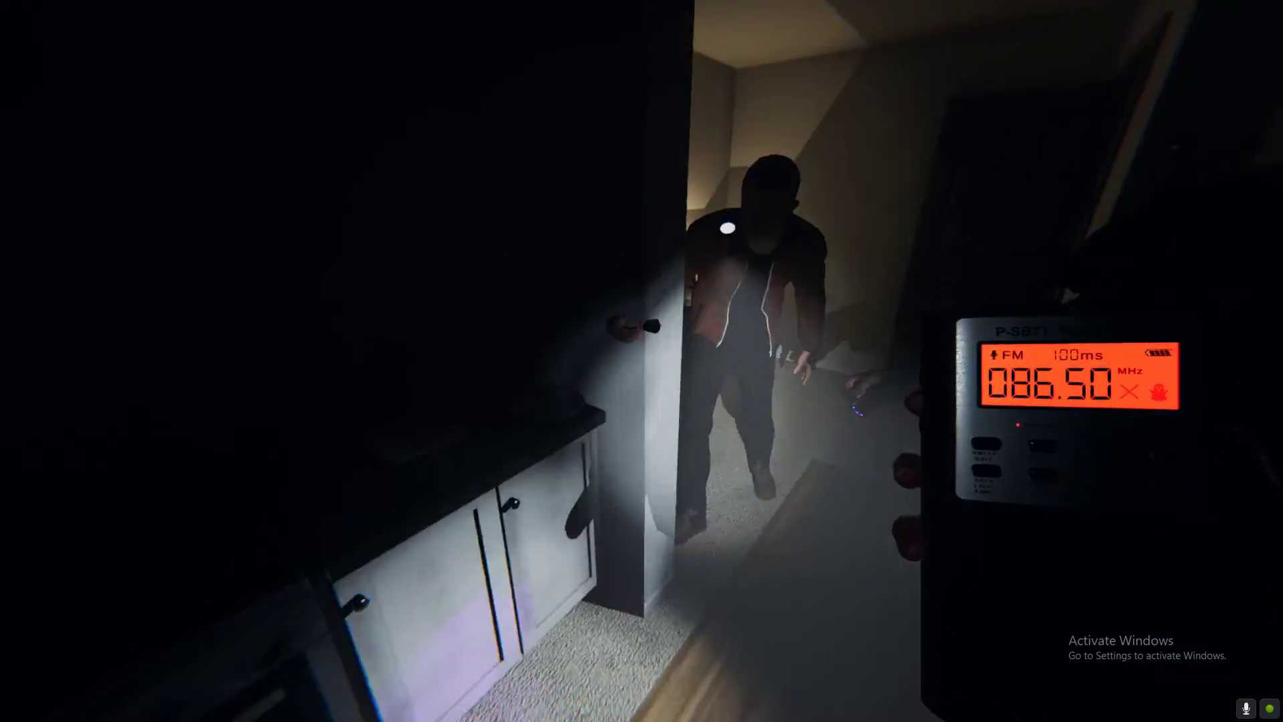
pyautogui.press('w')
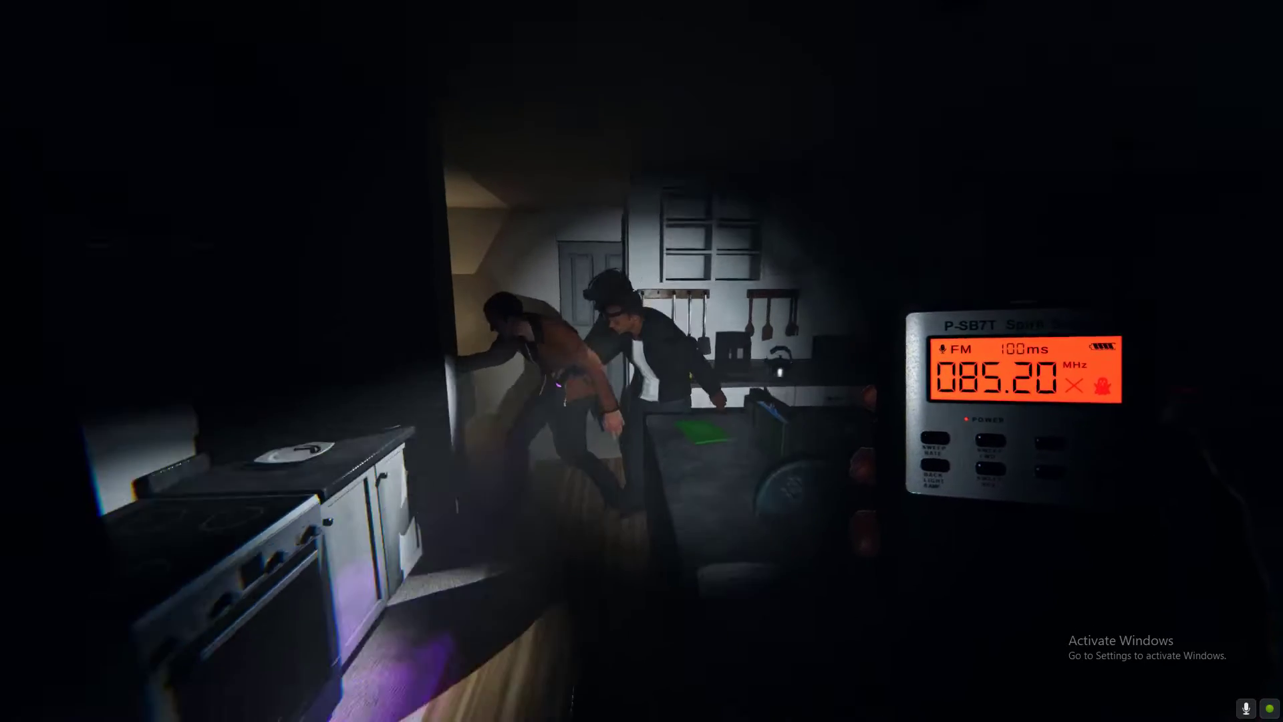
pyautogui.press('w')
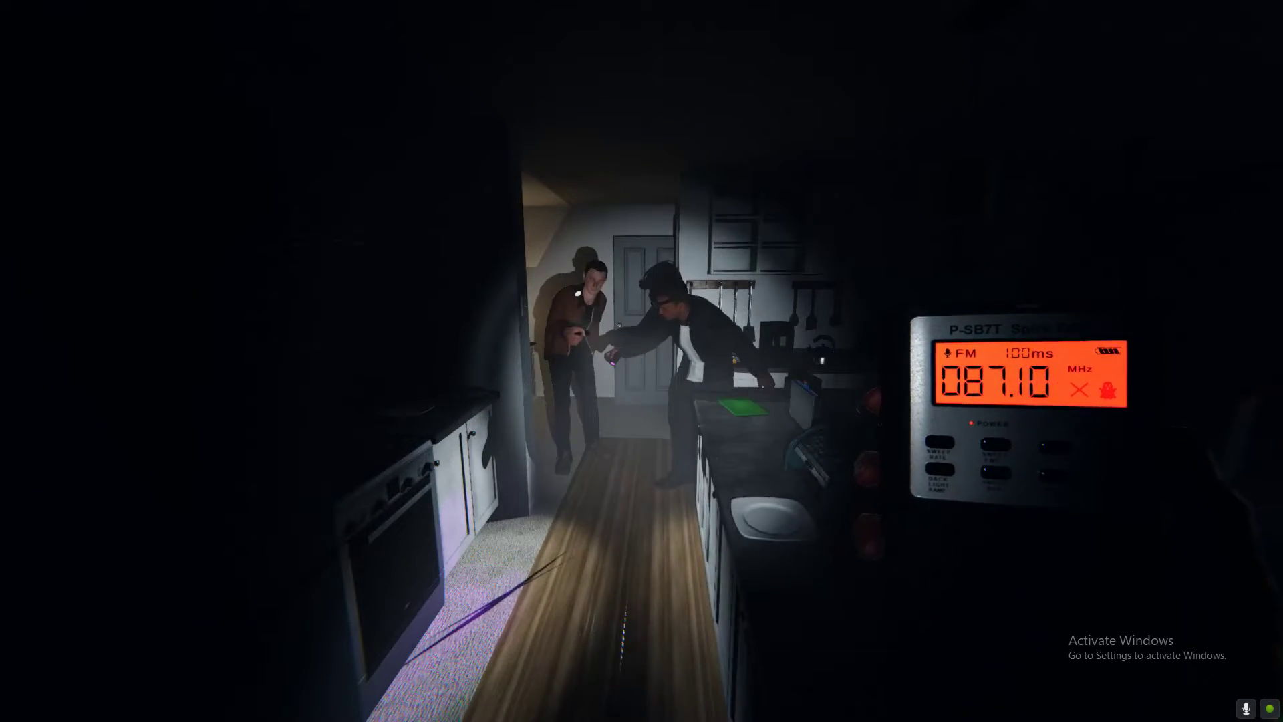
pyautogui.press('w')
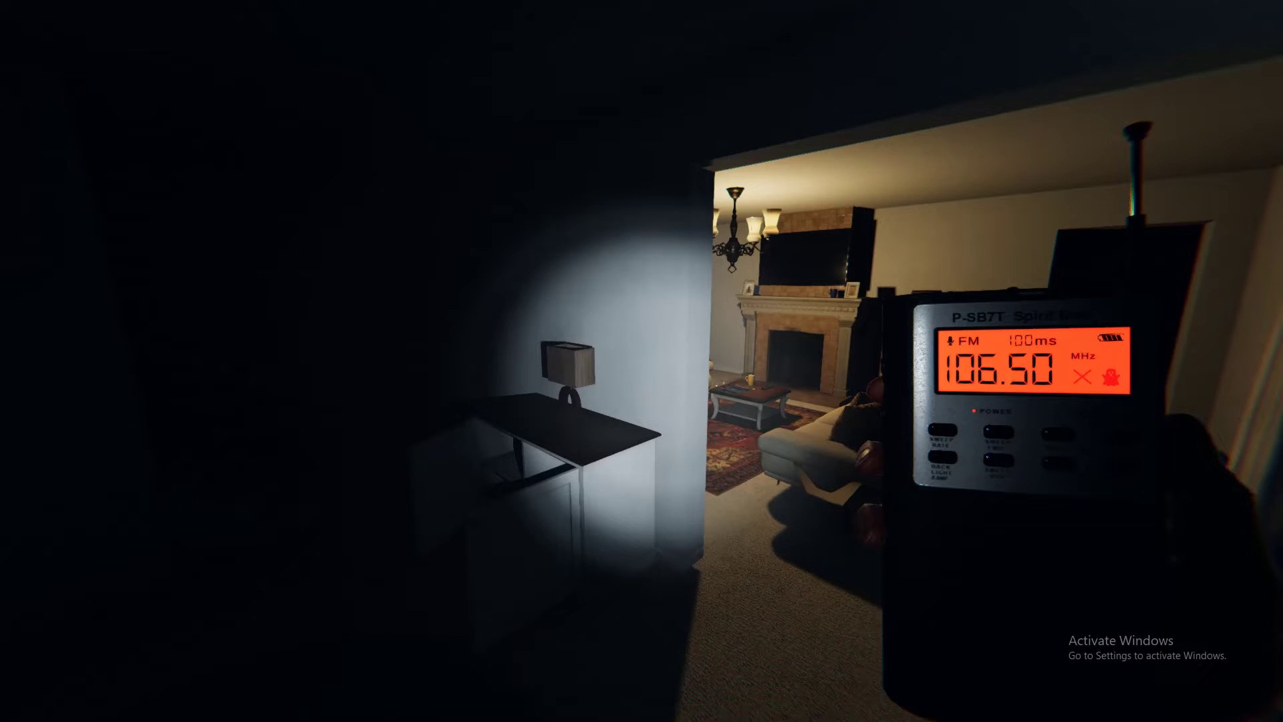
# Walk through the living room and dark doorway toward the white door and into the bedroom
pyautogui.press('w')
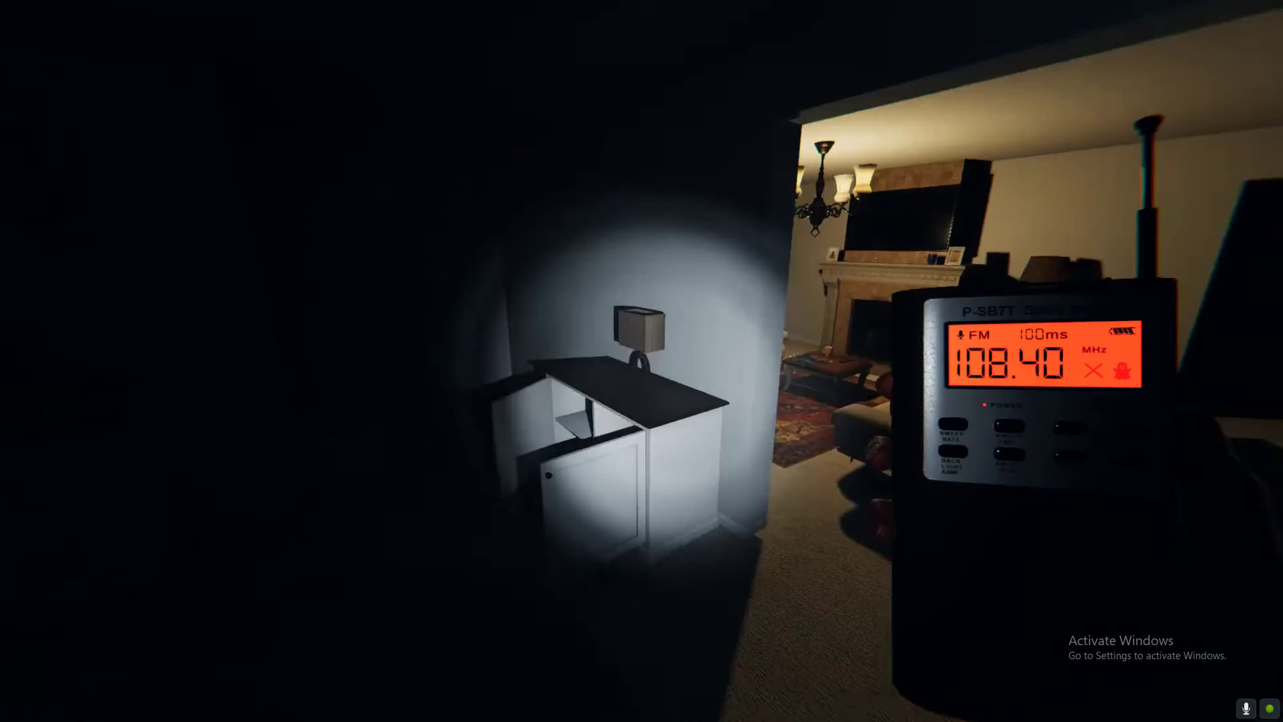
pyautogui.press('w')
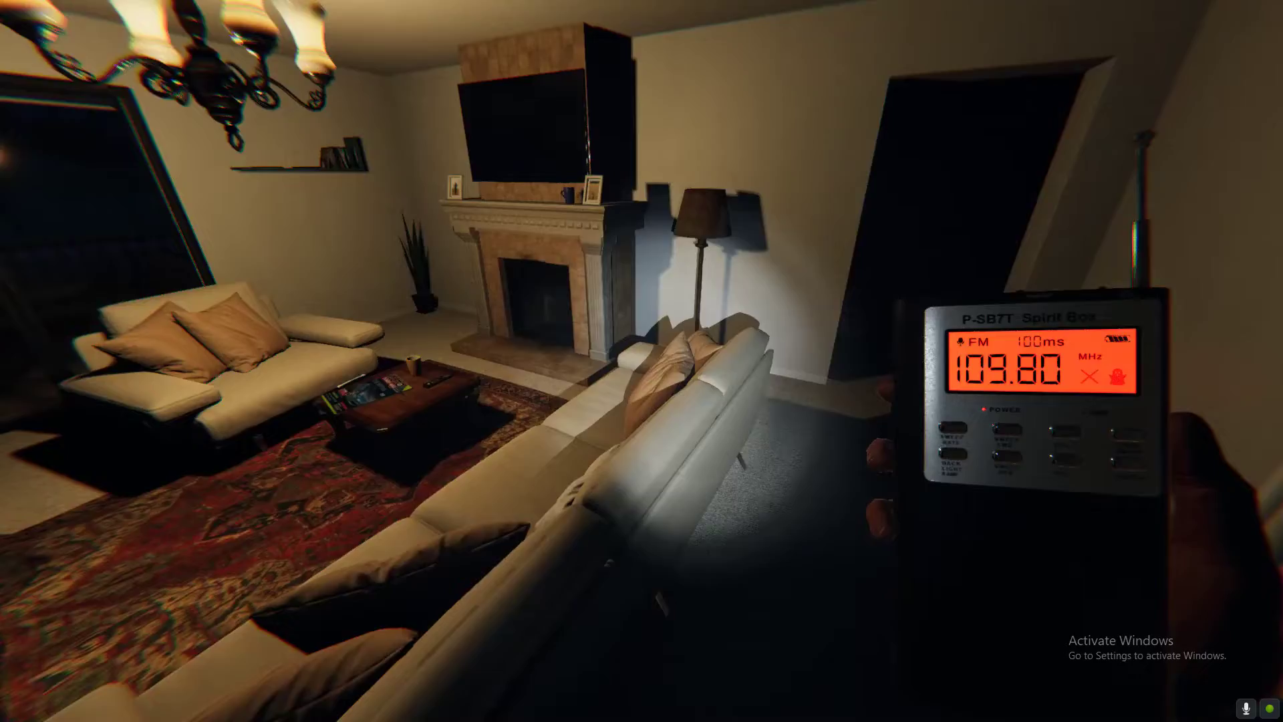
pyautogui.press('w')
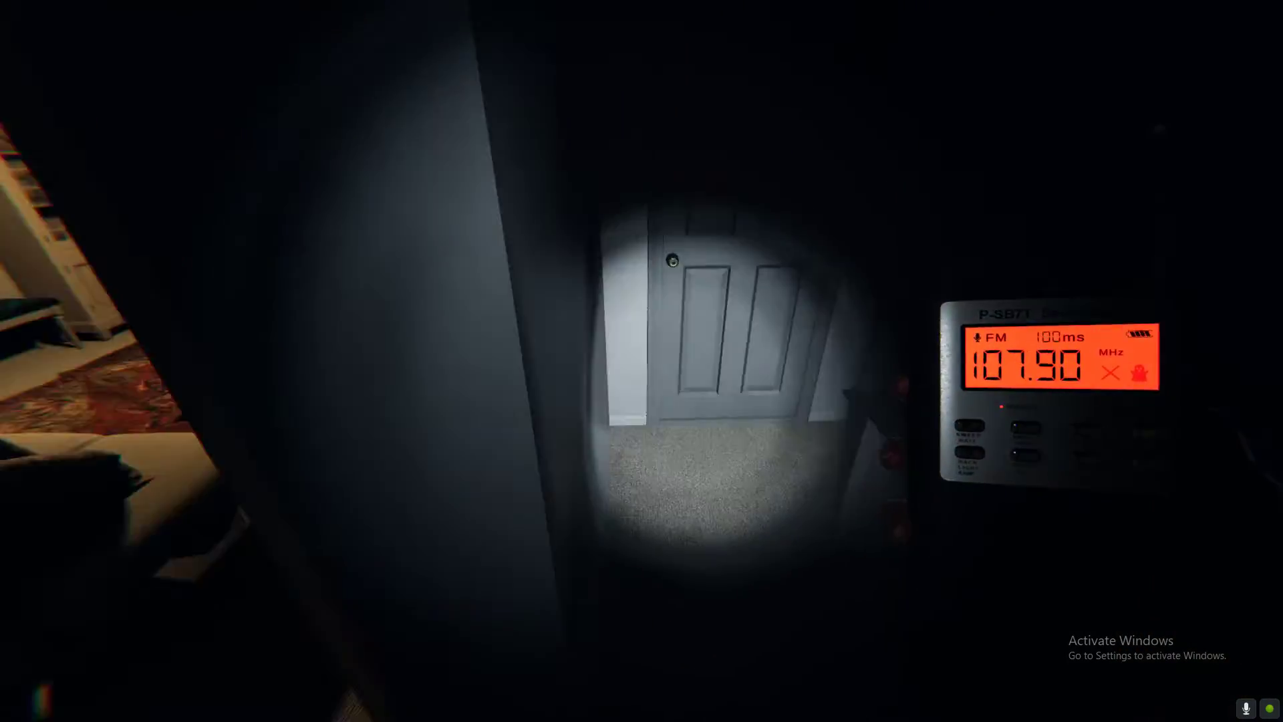
pyautogui.press('w')
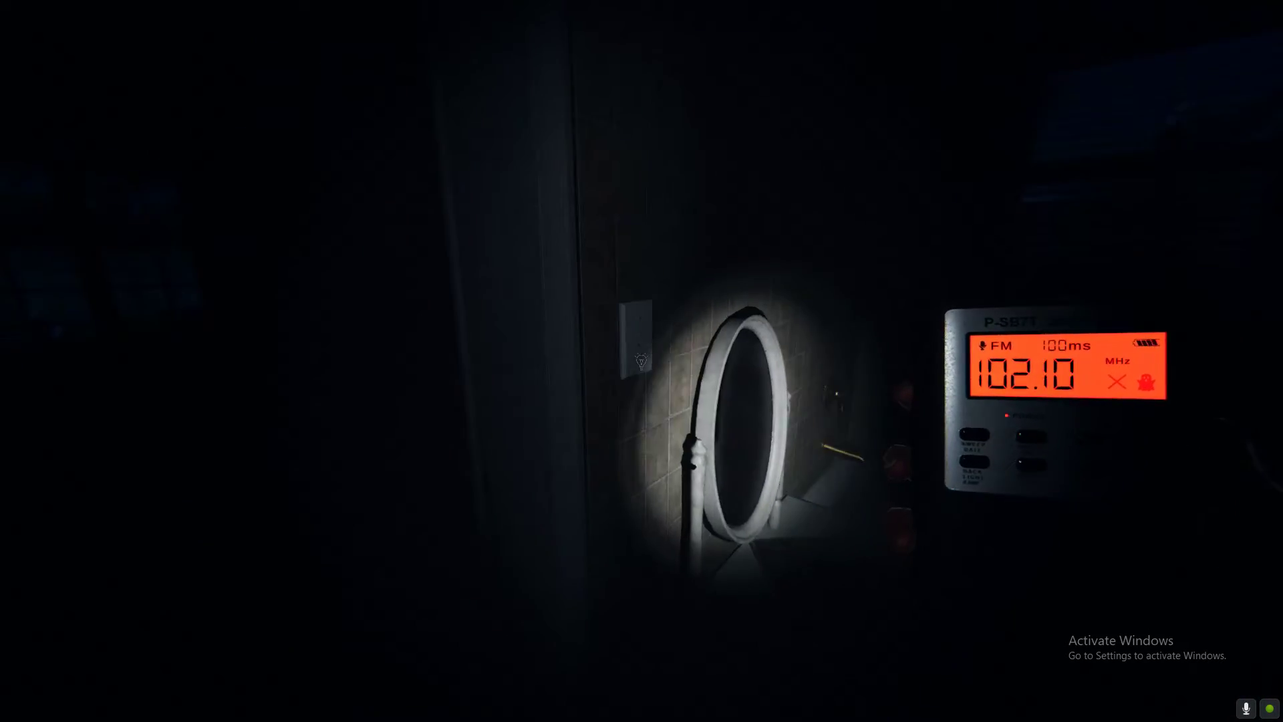
# Sweep the hallway, bathroom and dark room, then head through the kitchen toward the louvered doors
pyautogui.press('w')
pyautogui.press('w')
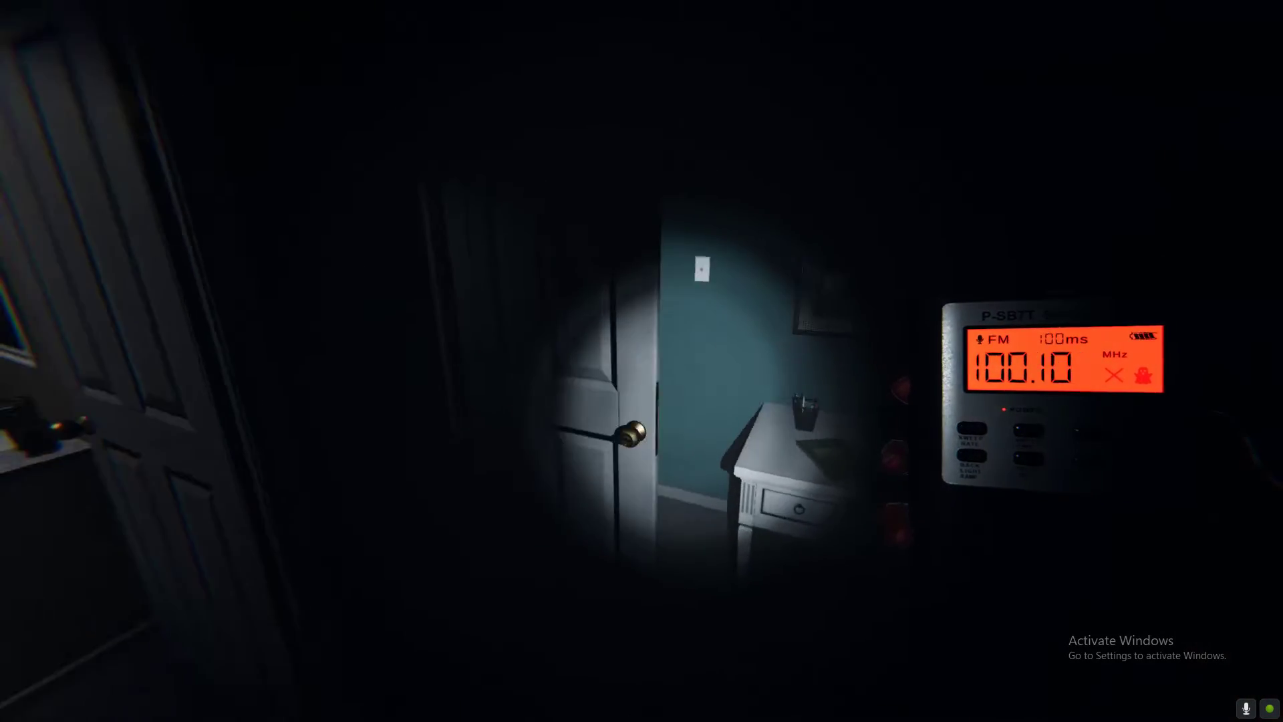
pyautogui.press('w')
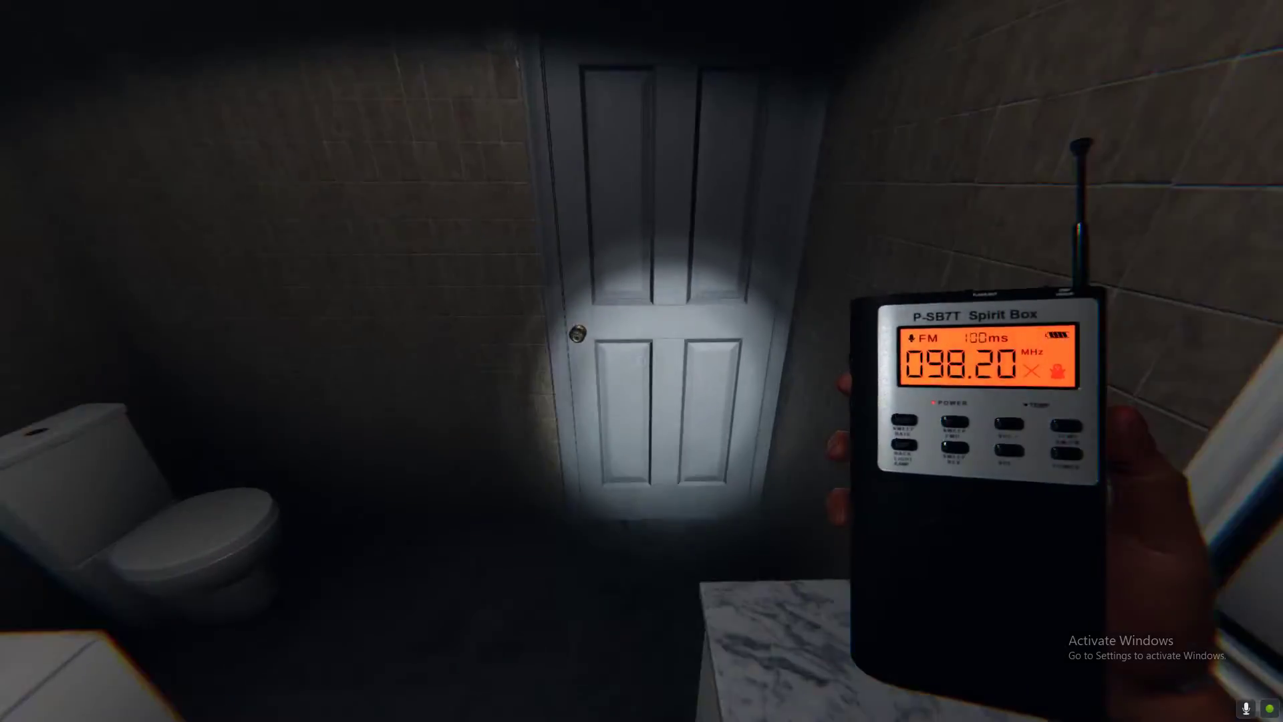
pyautogui.press('w')
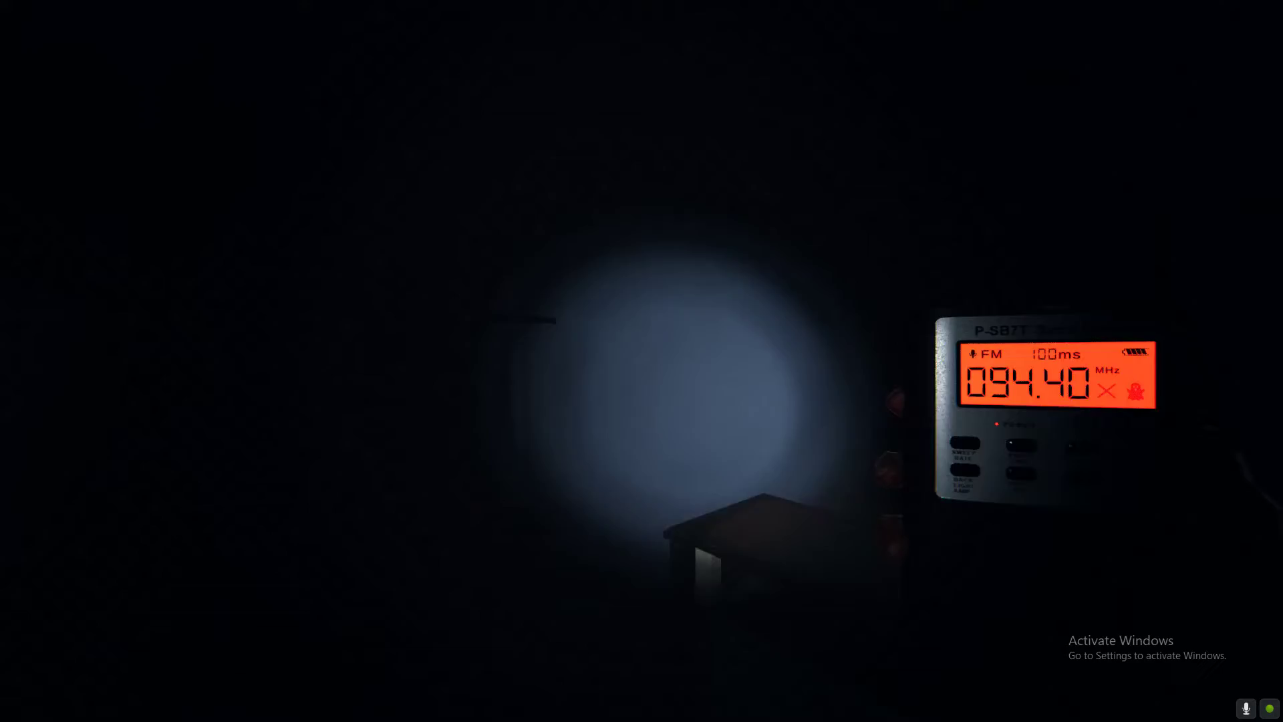
pyautogui.press('w')
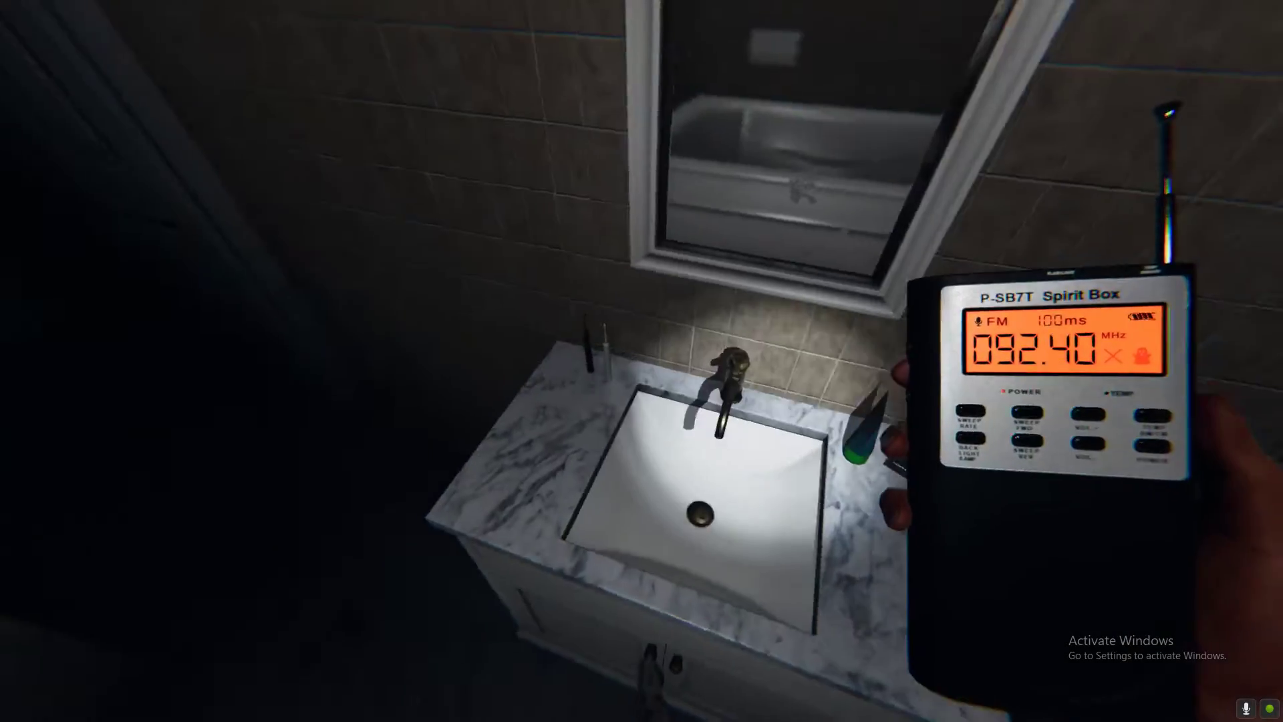
pyautogui.press('w')
pyautogui.press('w')
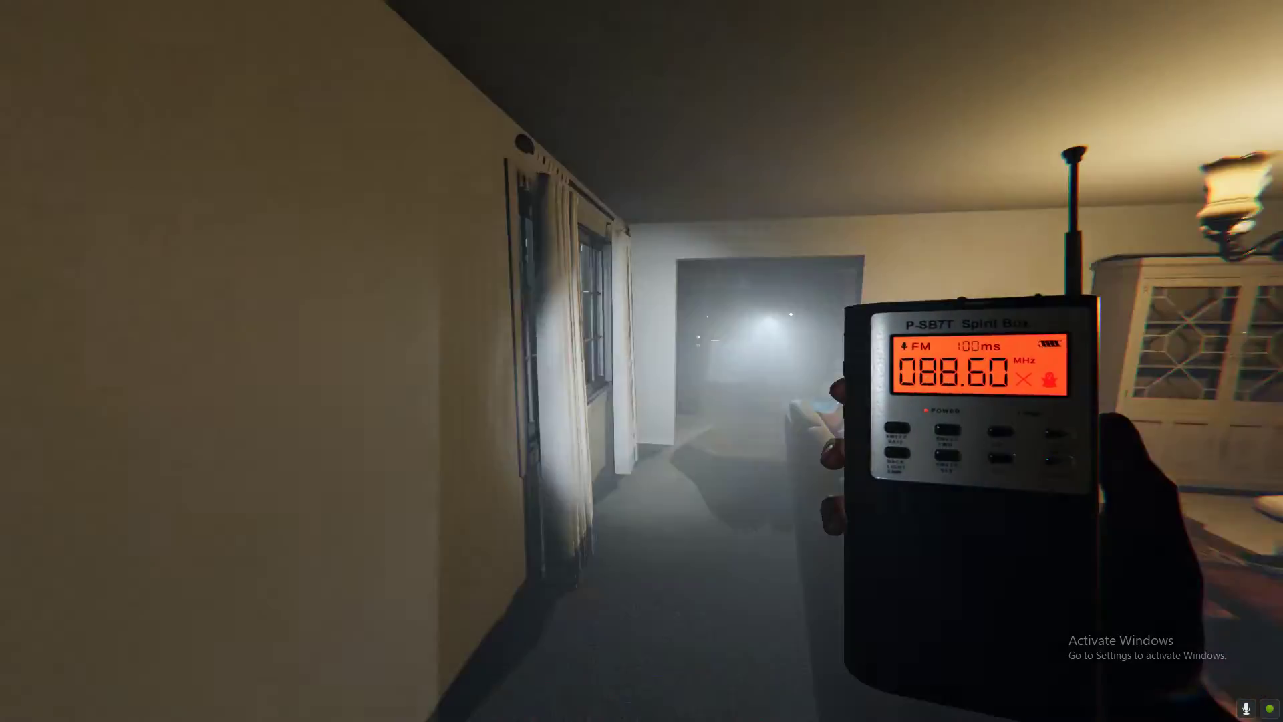
pyautogui.press('w')
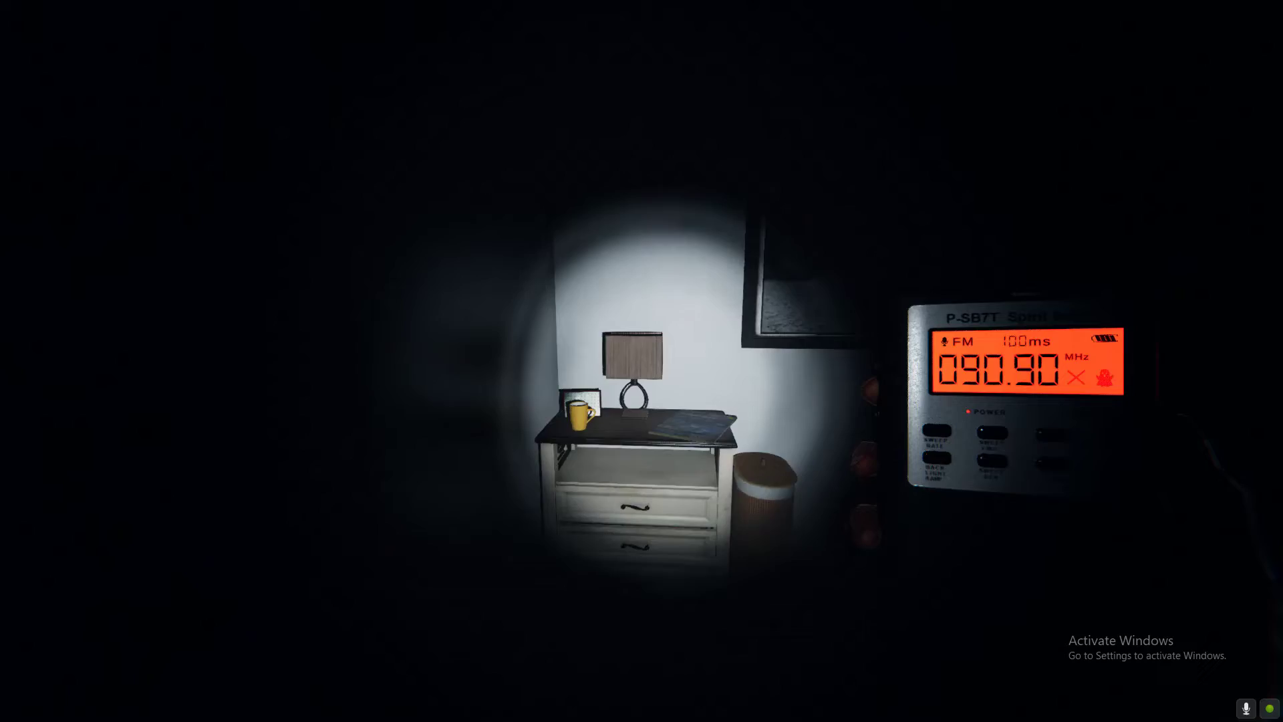
pyautogui.press('w')
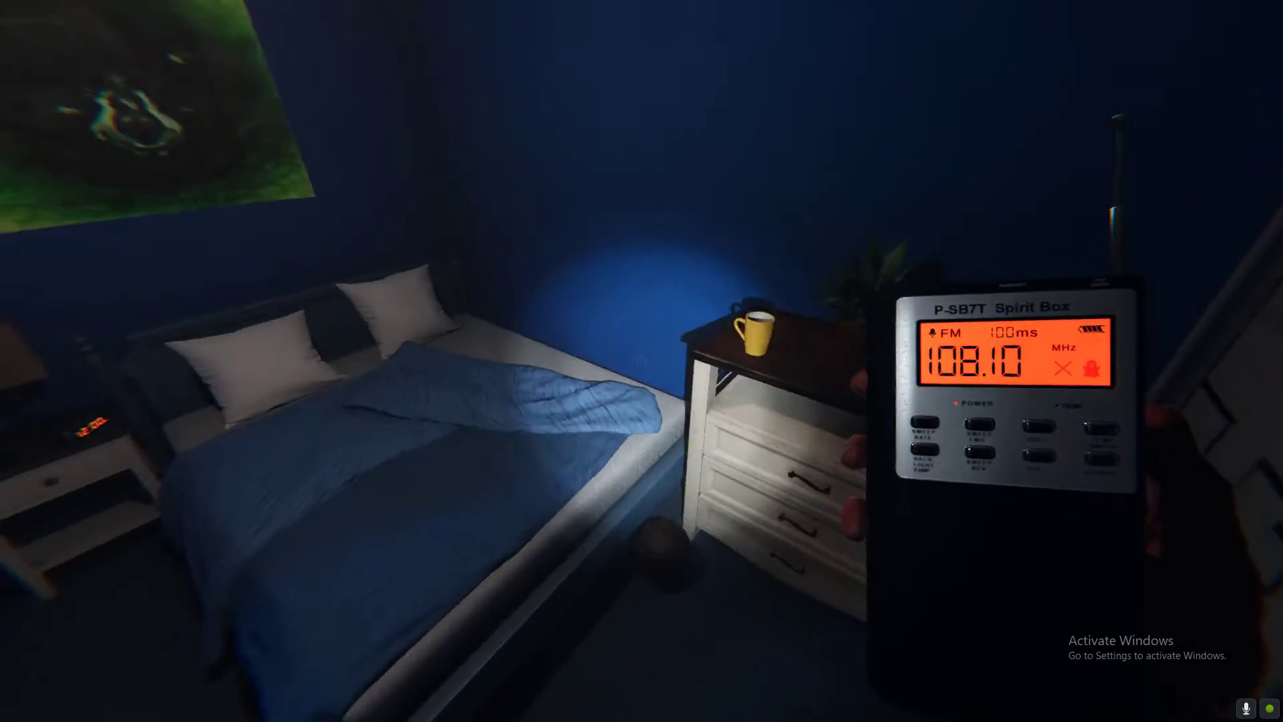
# Leave the bedroom through the doorway, pass the lockers, and climb the stairs
pyautogui.press('w')
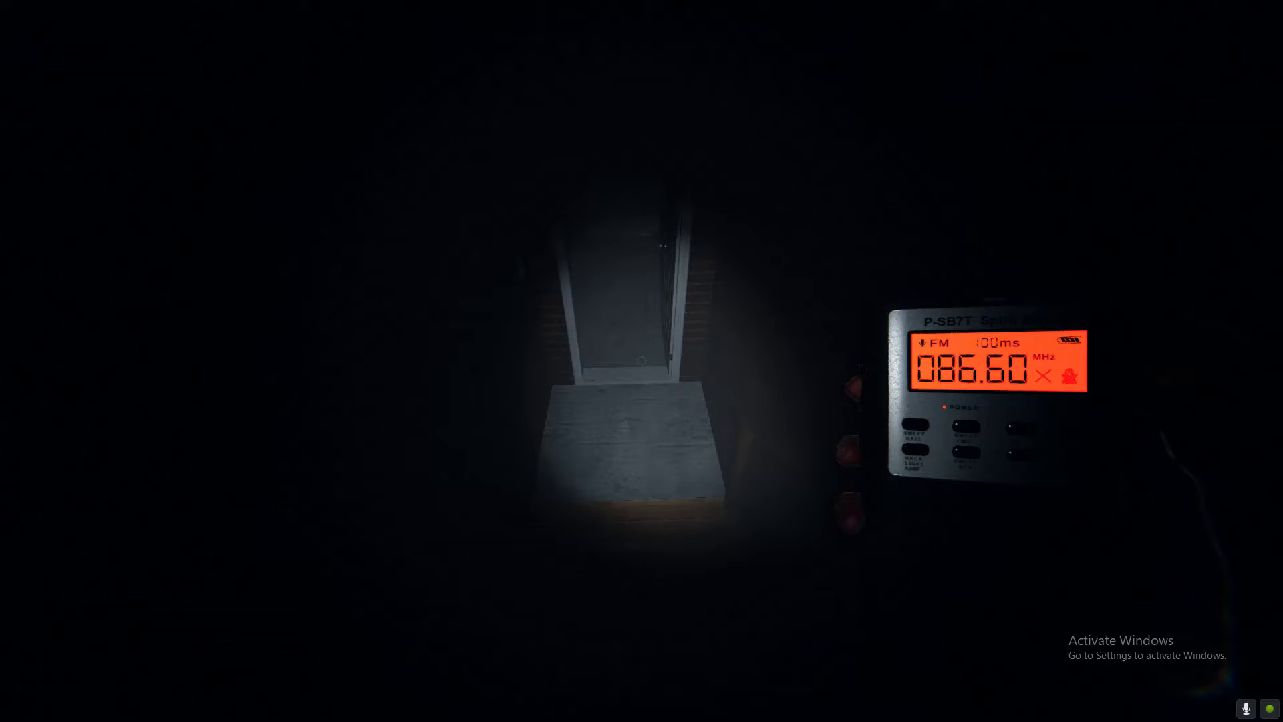
pyautogui.press('w')
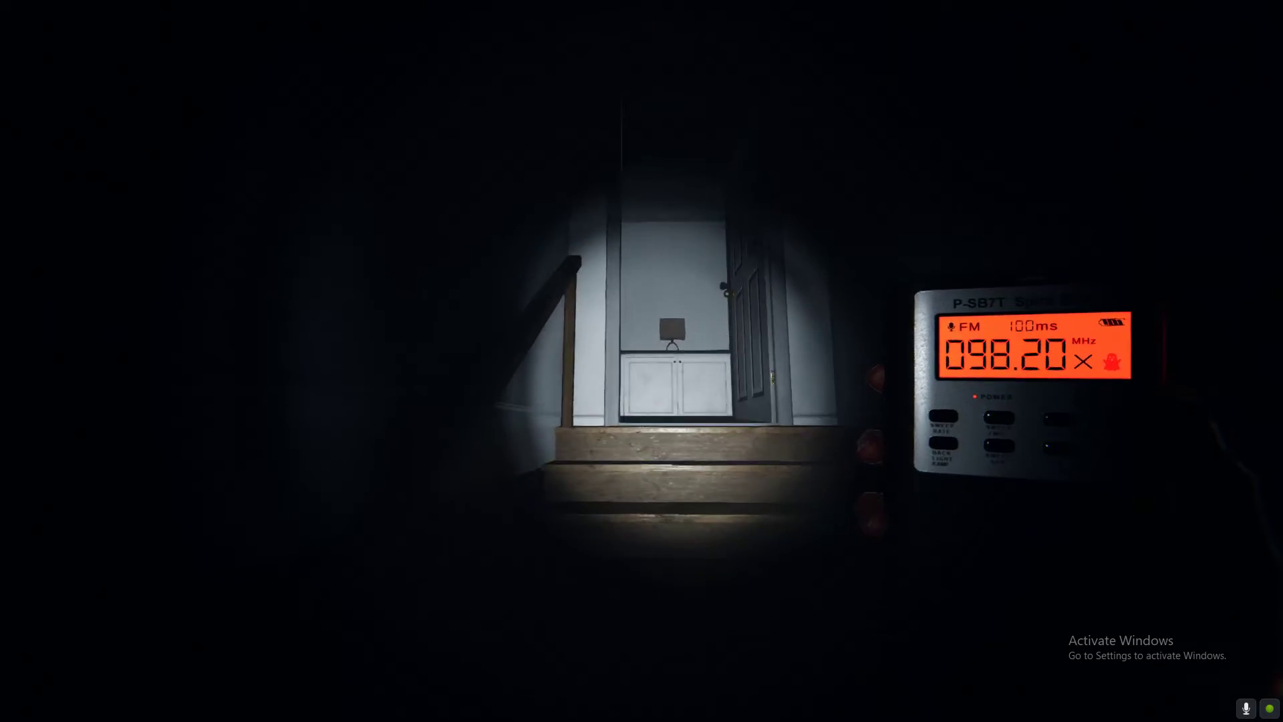
pyautogui.press('w')
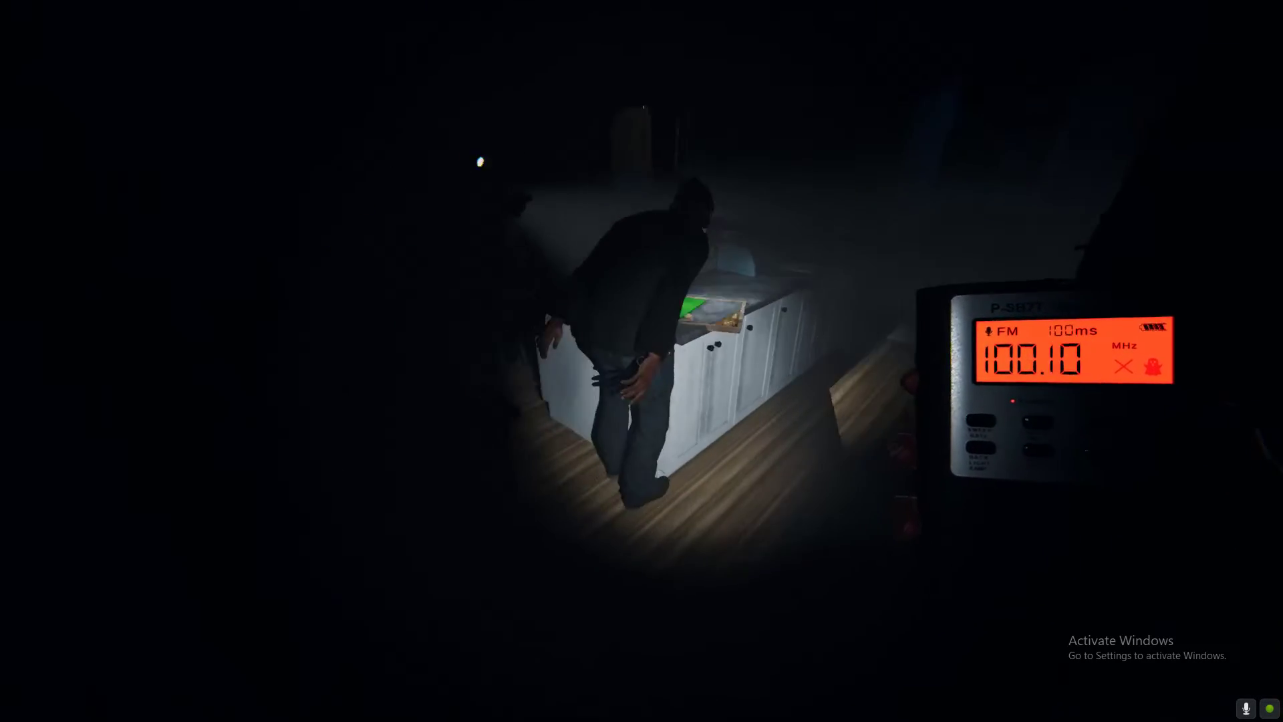
# Drop the spirit box, pick it back up, and set it on the kitchen counter
pyautogui.press('w')
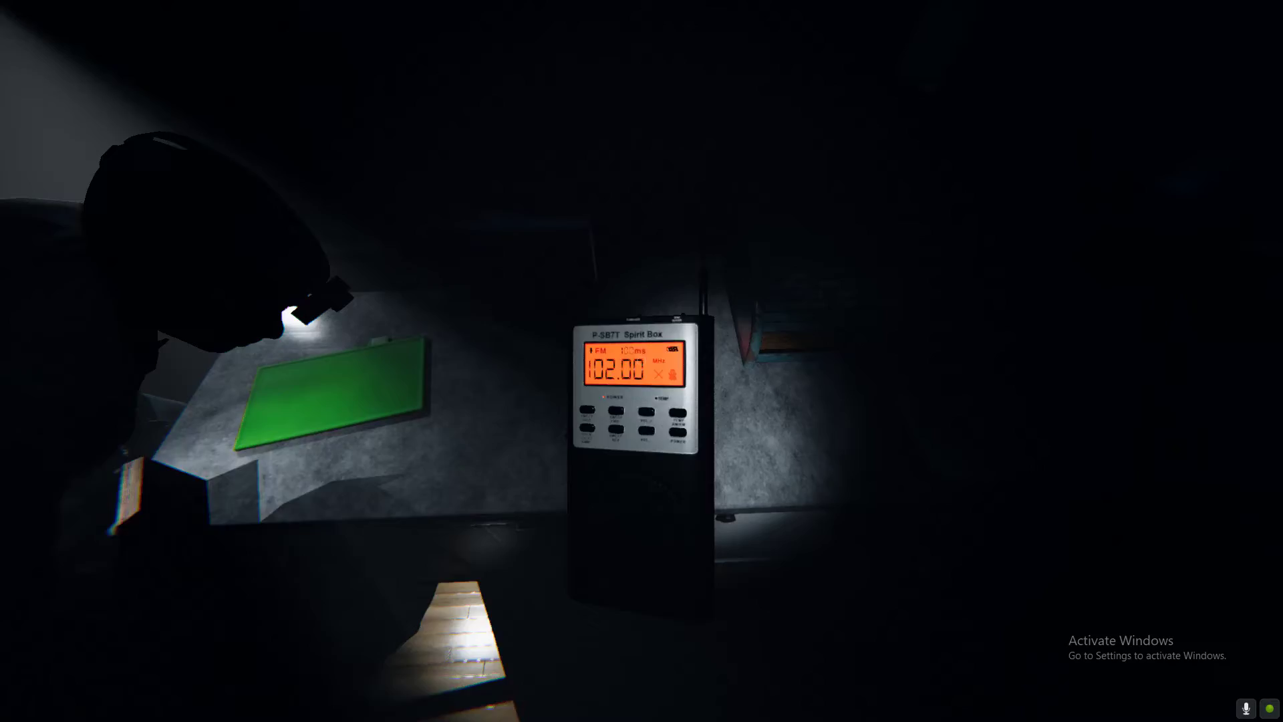
pyautogui.press('g')
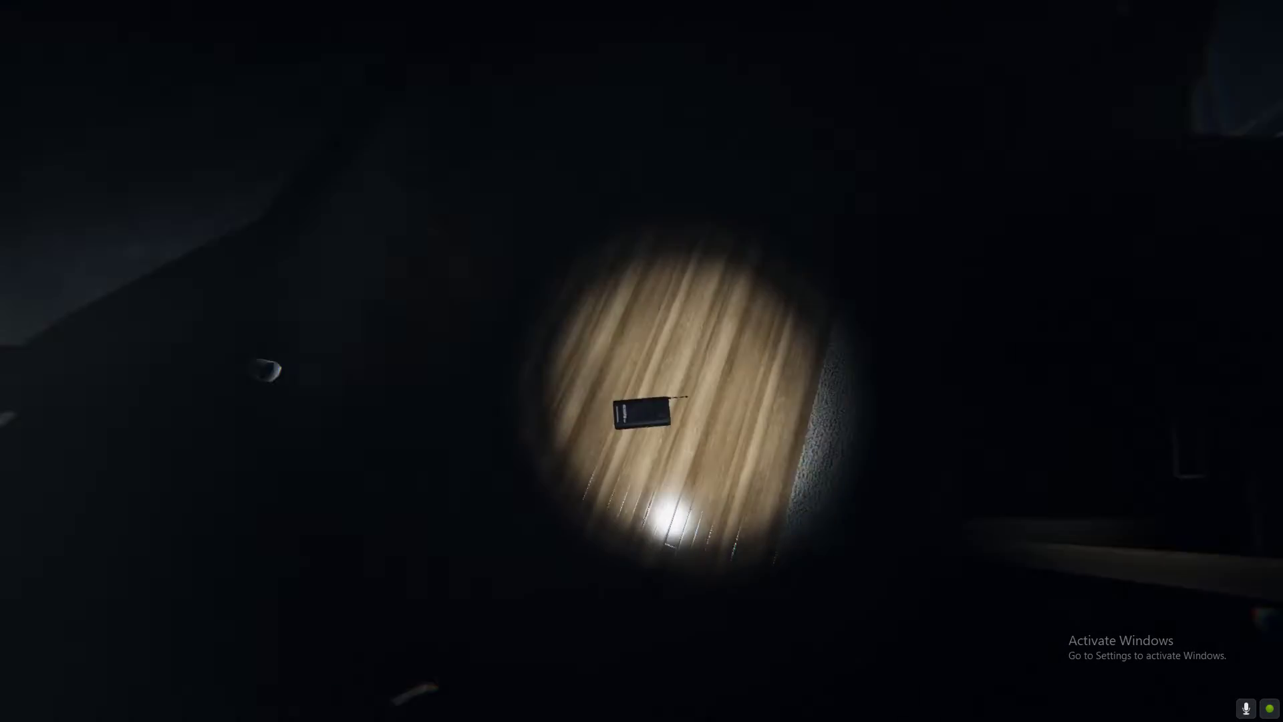
pyautogui.press('e')
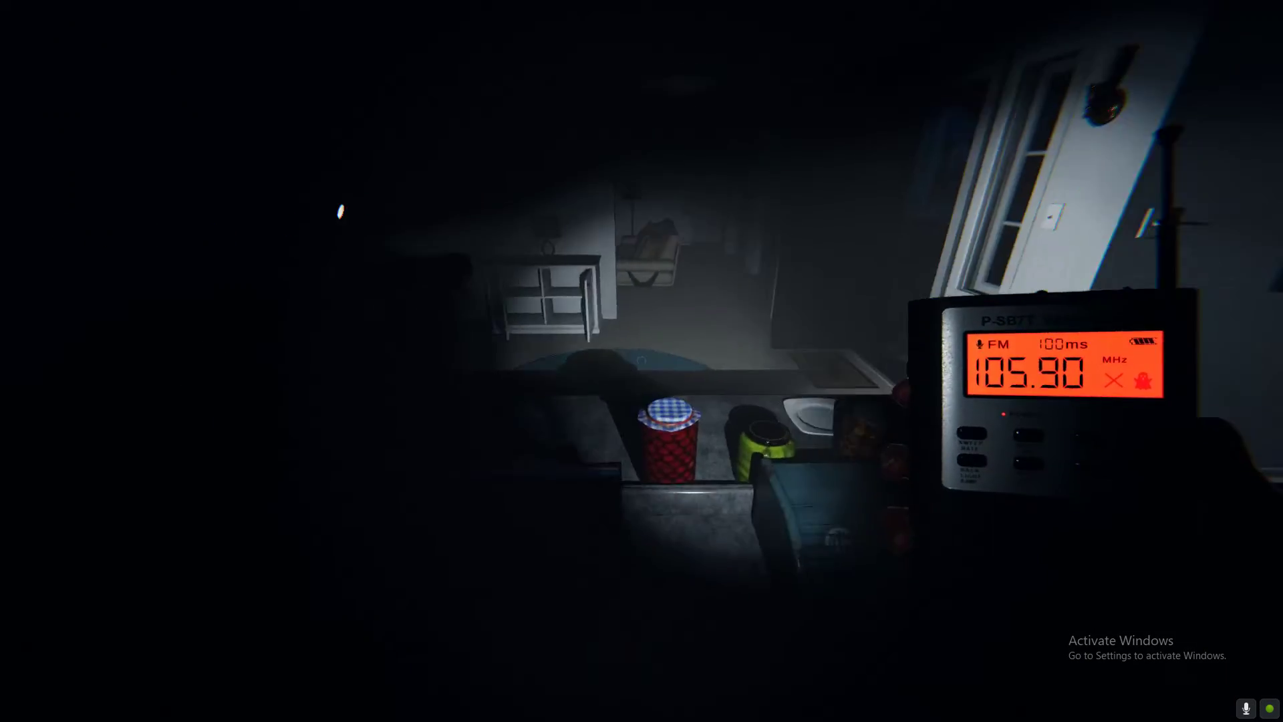
pyautogui.press('g')
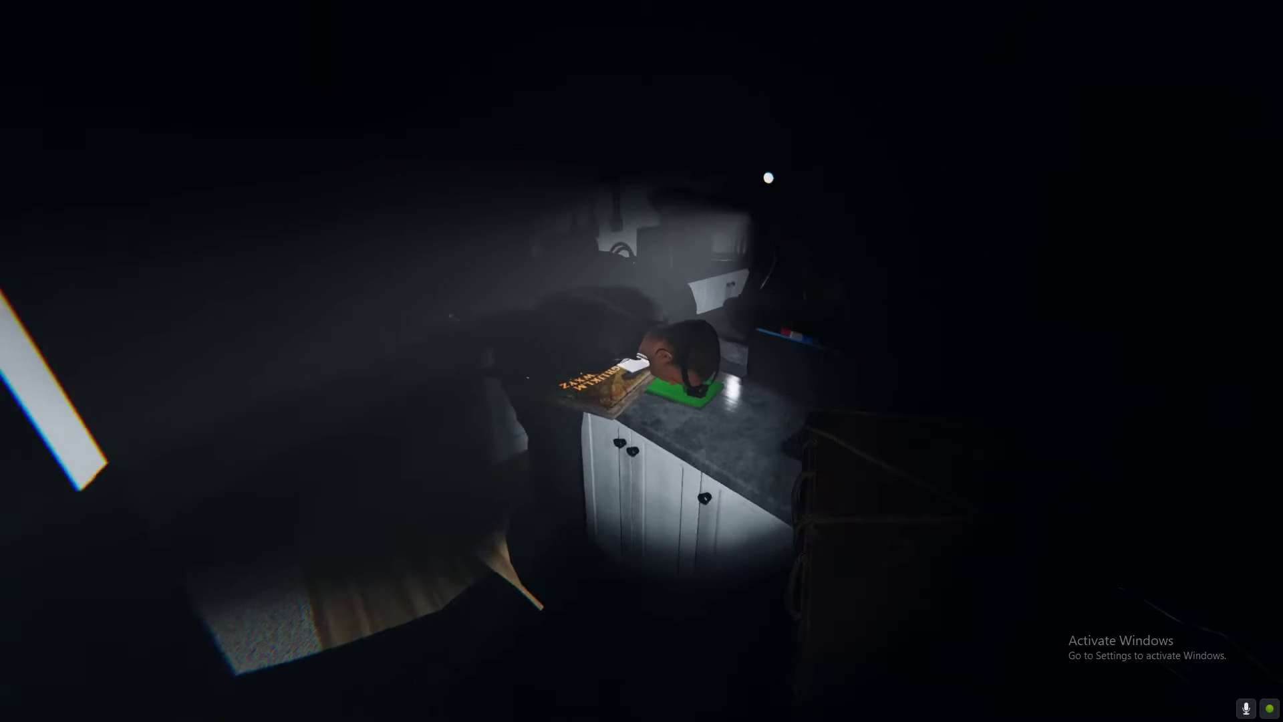
# Look over the counter beside the notebook, then step back and turn toward the hallway
pyautogui.press('w')
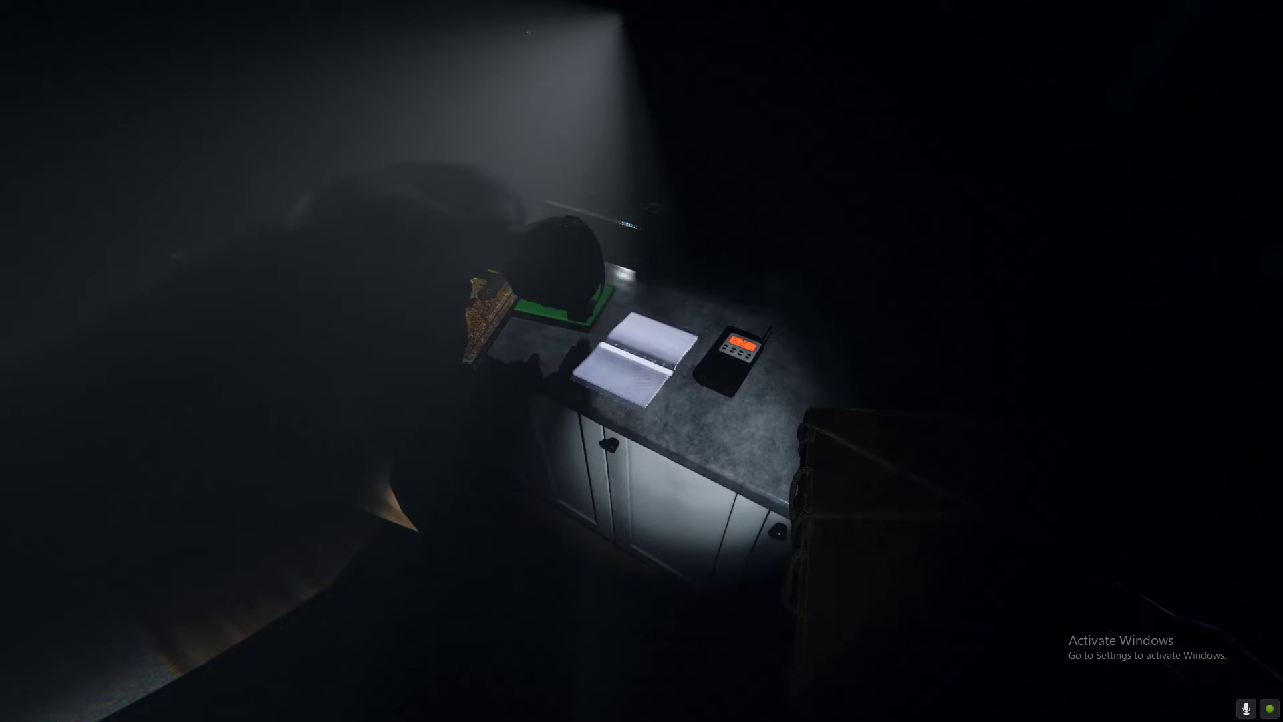
pyautogui.press('s')
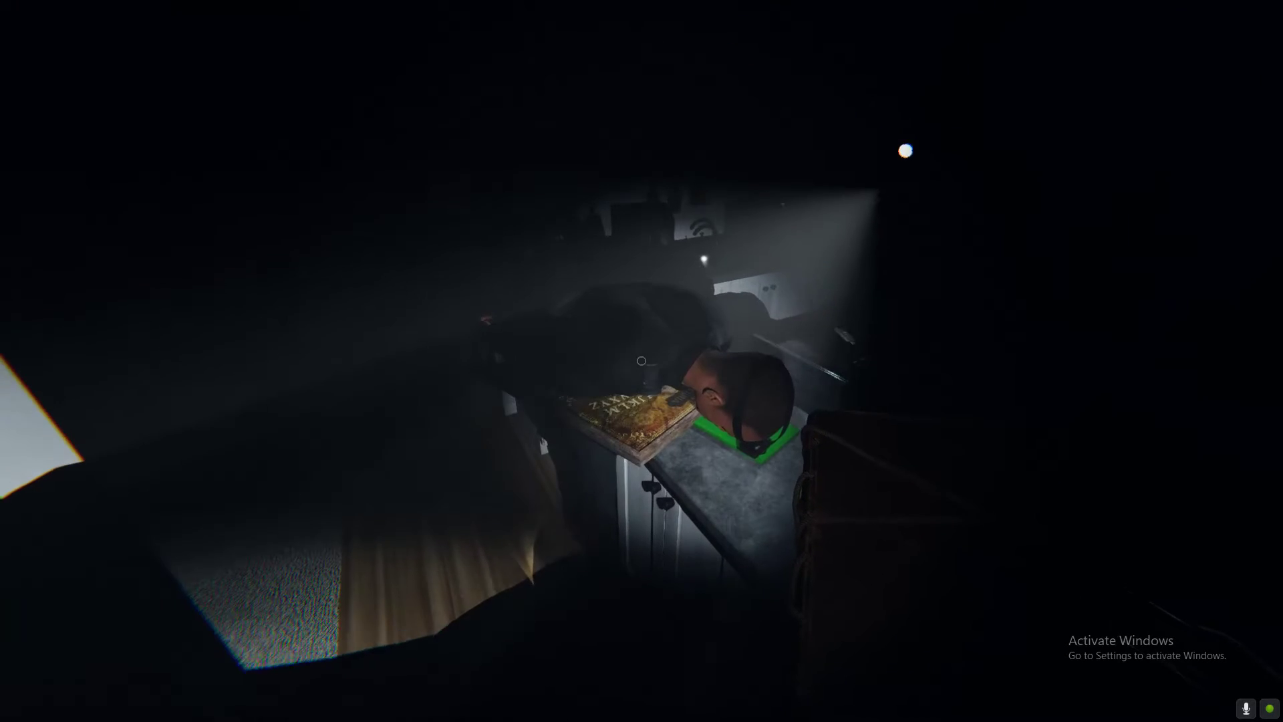
pyautogui.press('s')
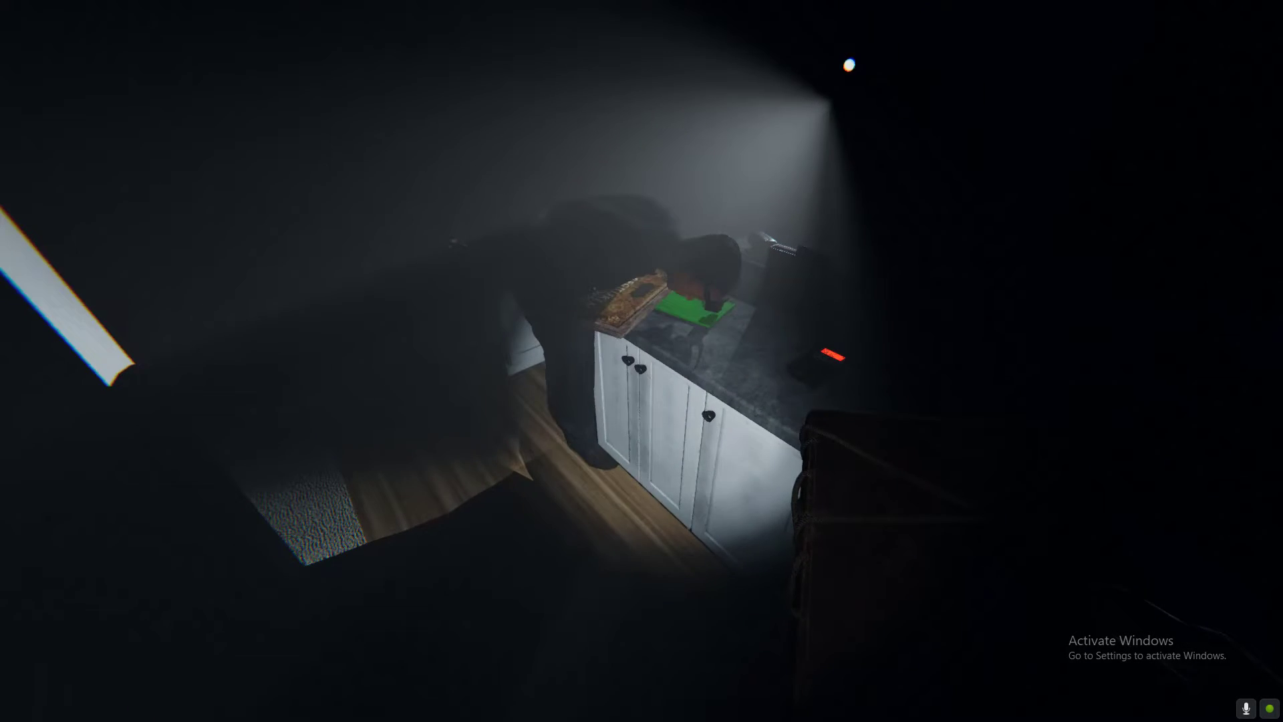
pyautogui.press('s')
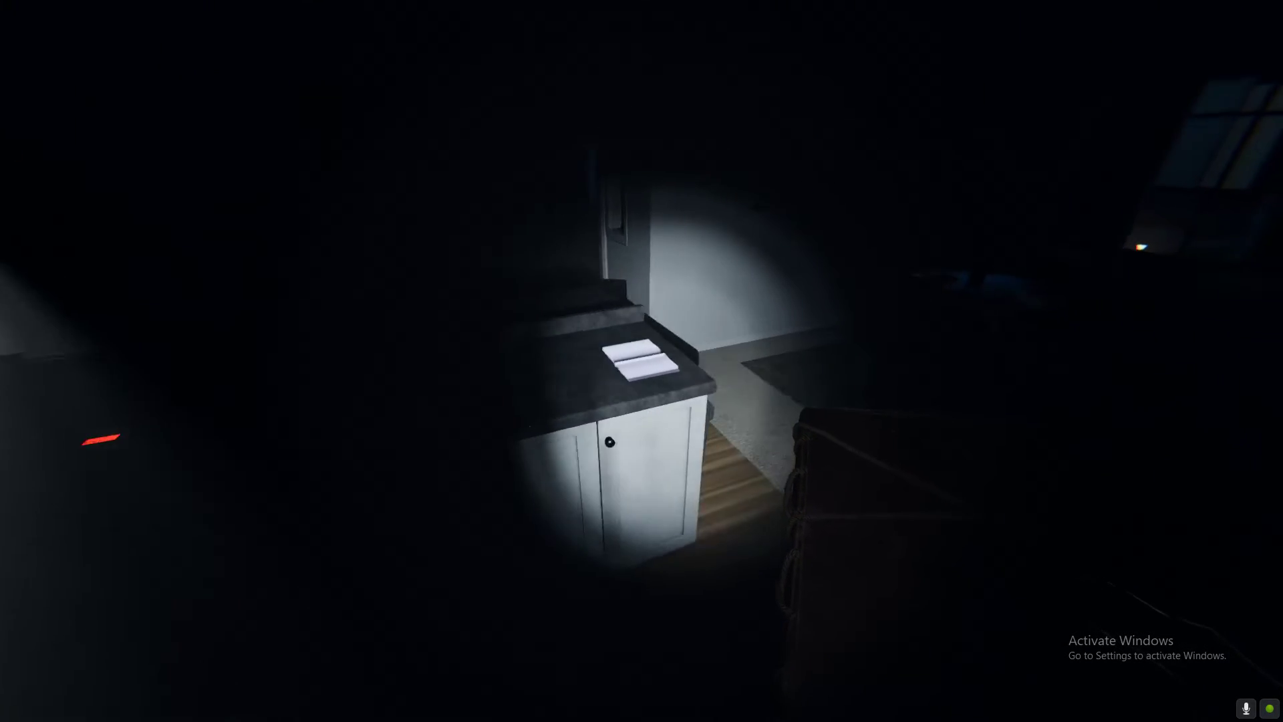
pyautogui.press('s')
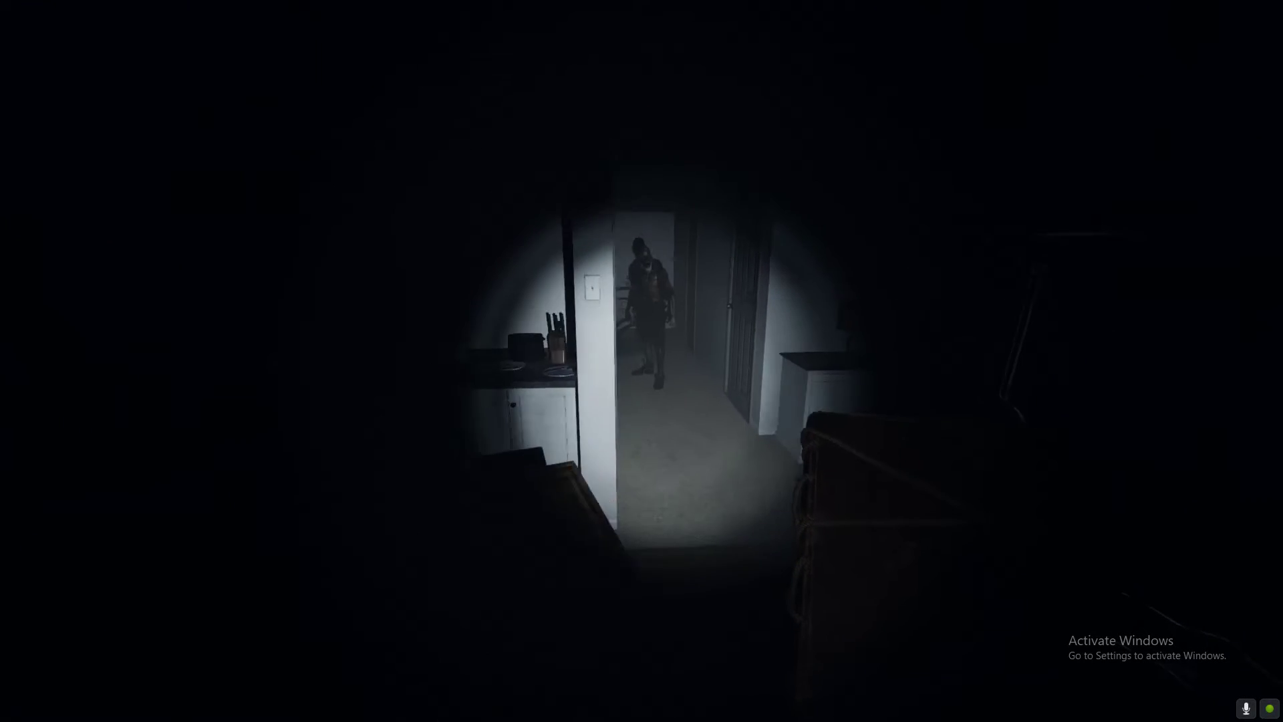
# Walk out through the hallway, down the front path, and into the equipment truck
pyautogui.press('w')
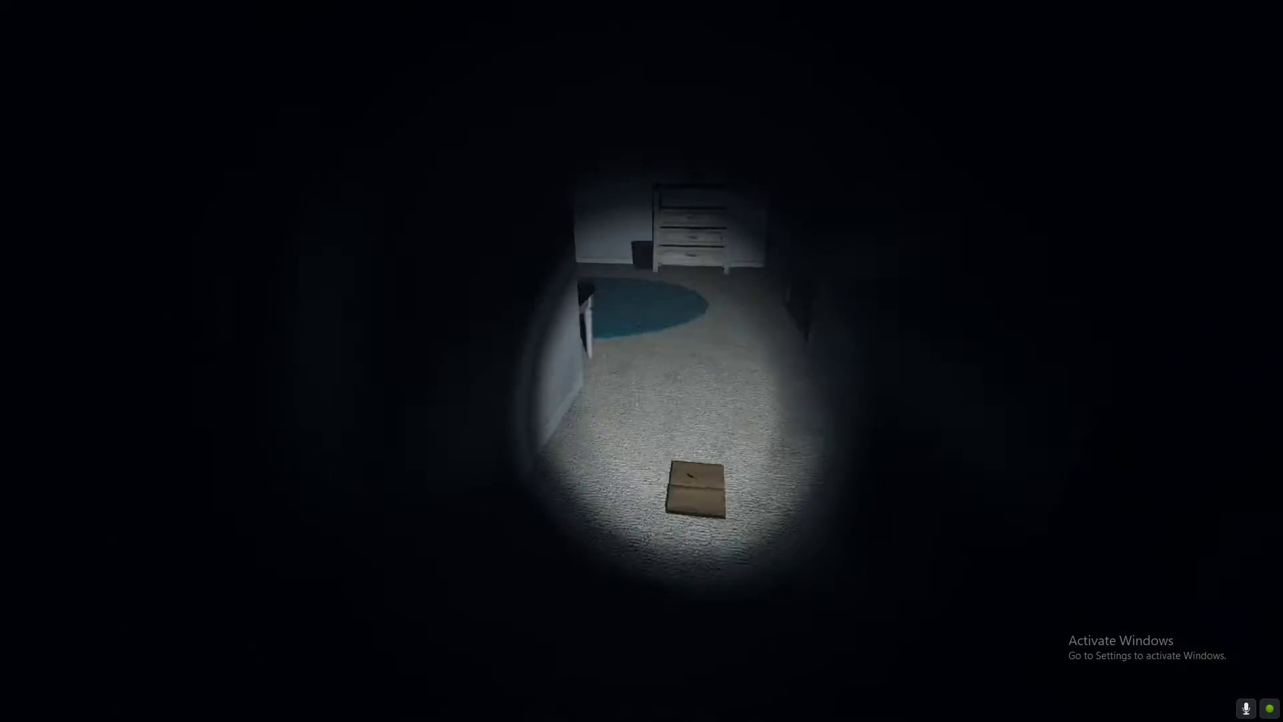
pyautogui.press('w')
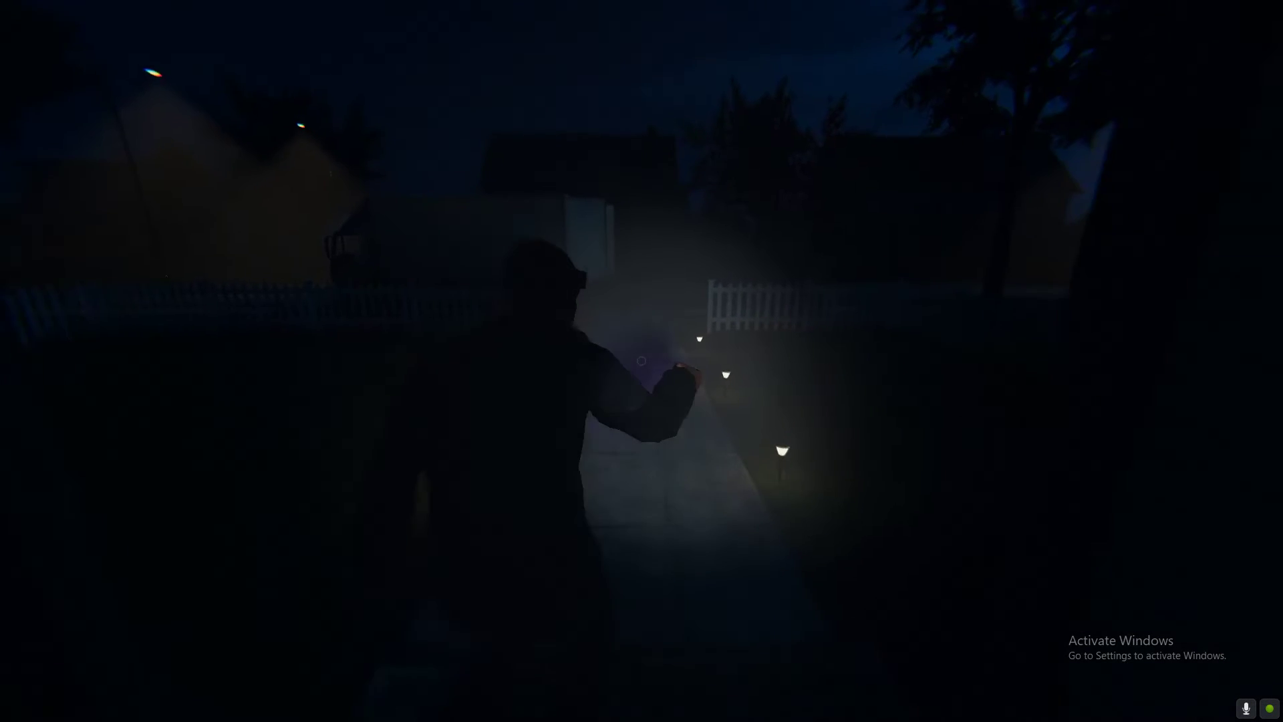
pyautogui.press('w')
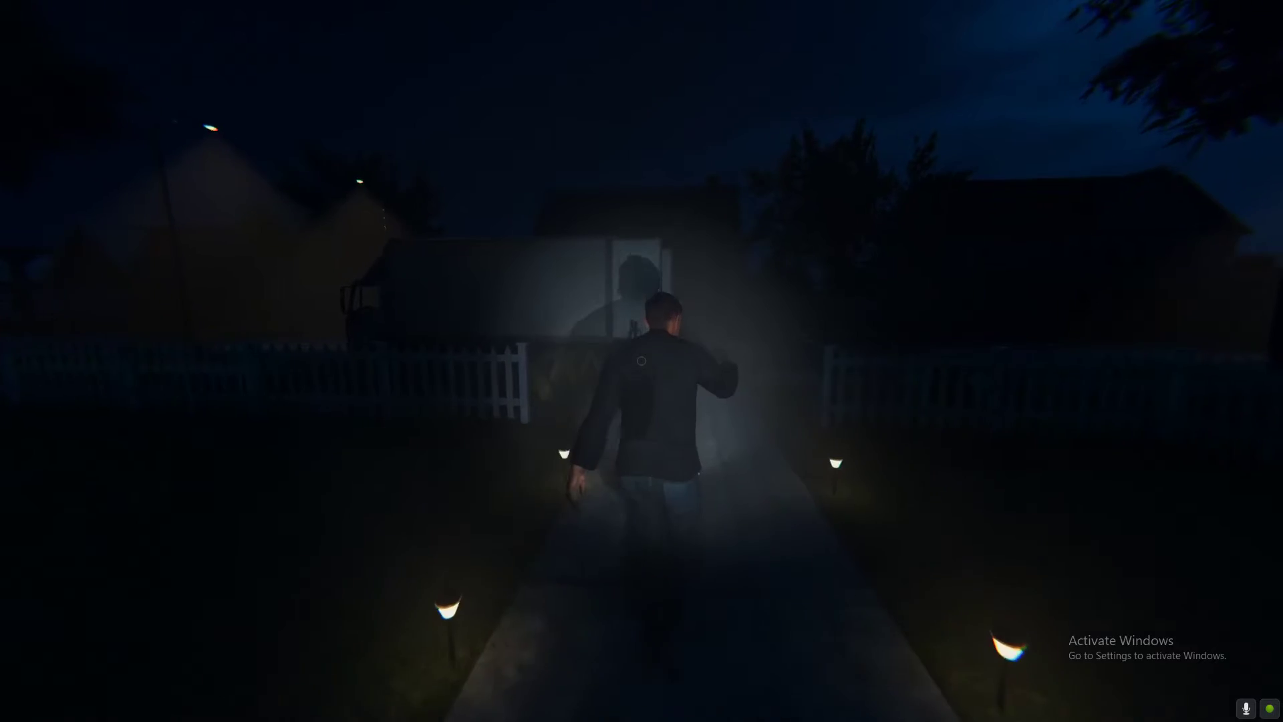
pyautogui.press('s')
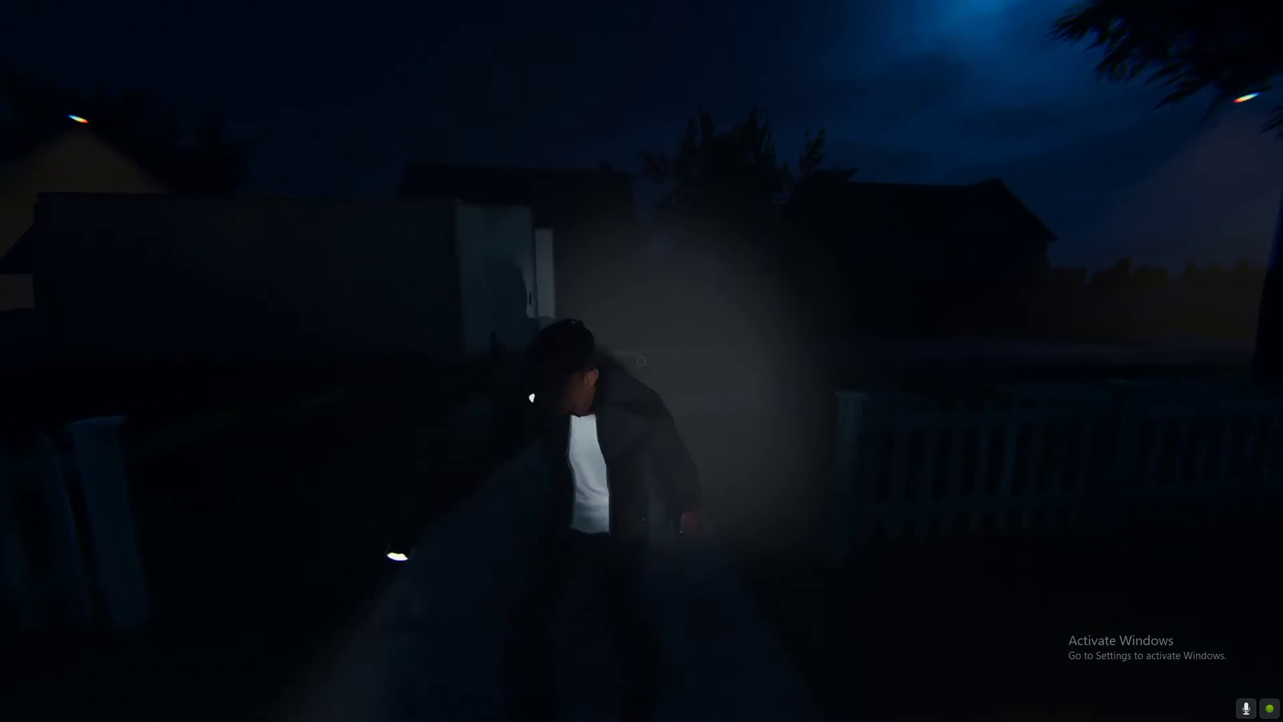
pyautogui.press('w')
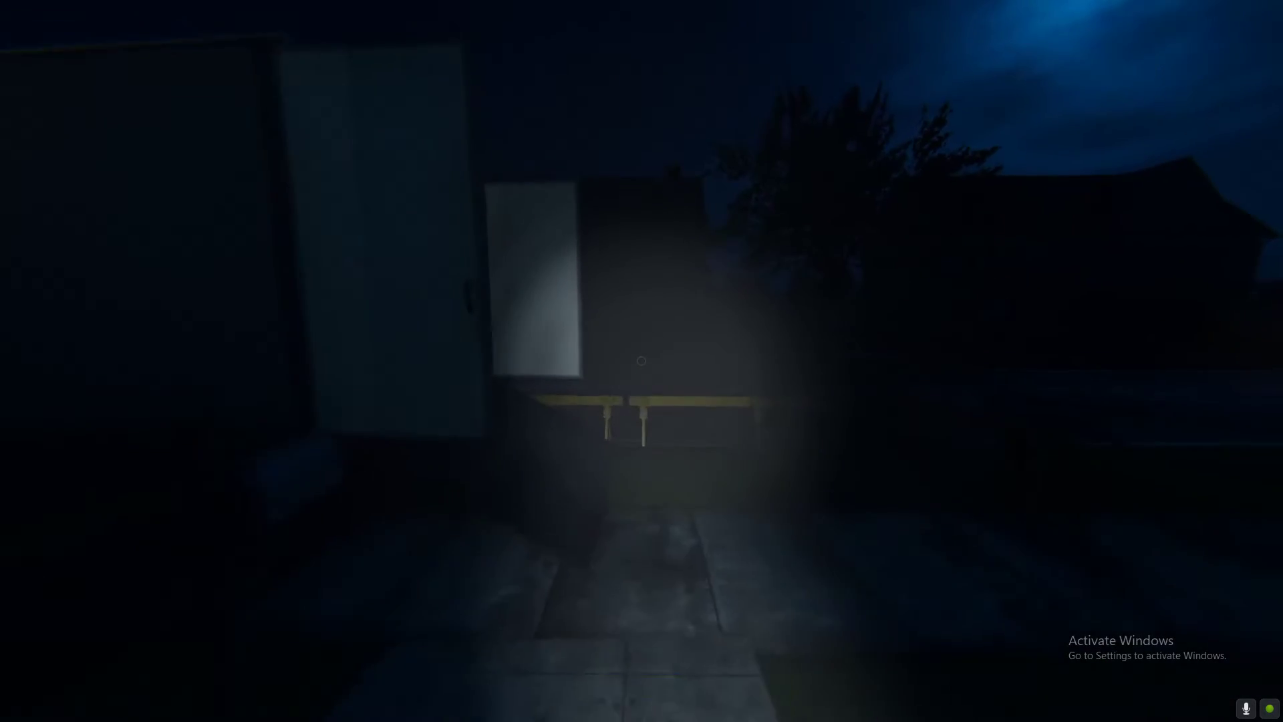
pyautogui.press('s')
pyautogui.press('w')
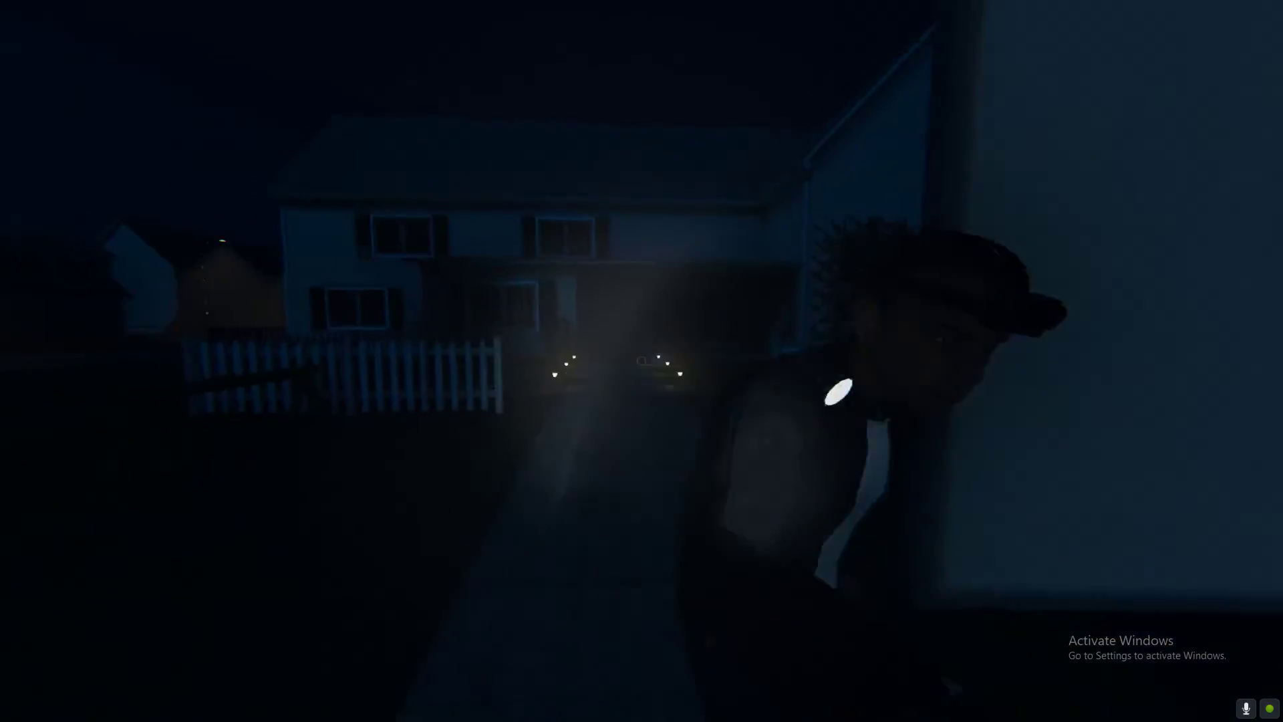
# Take a video camera from the truck's camera shelf
pyautogui.press('w')
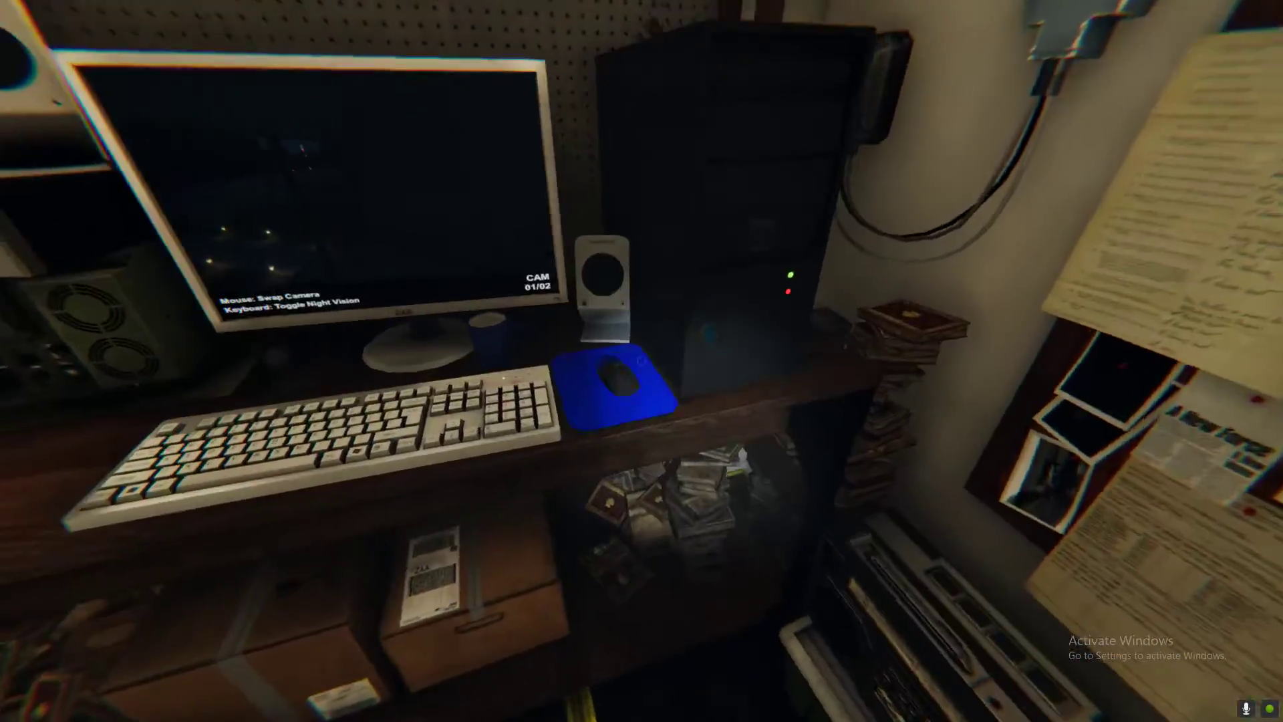
pyautogui.press('f')
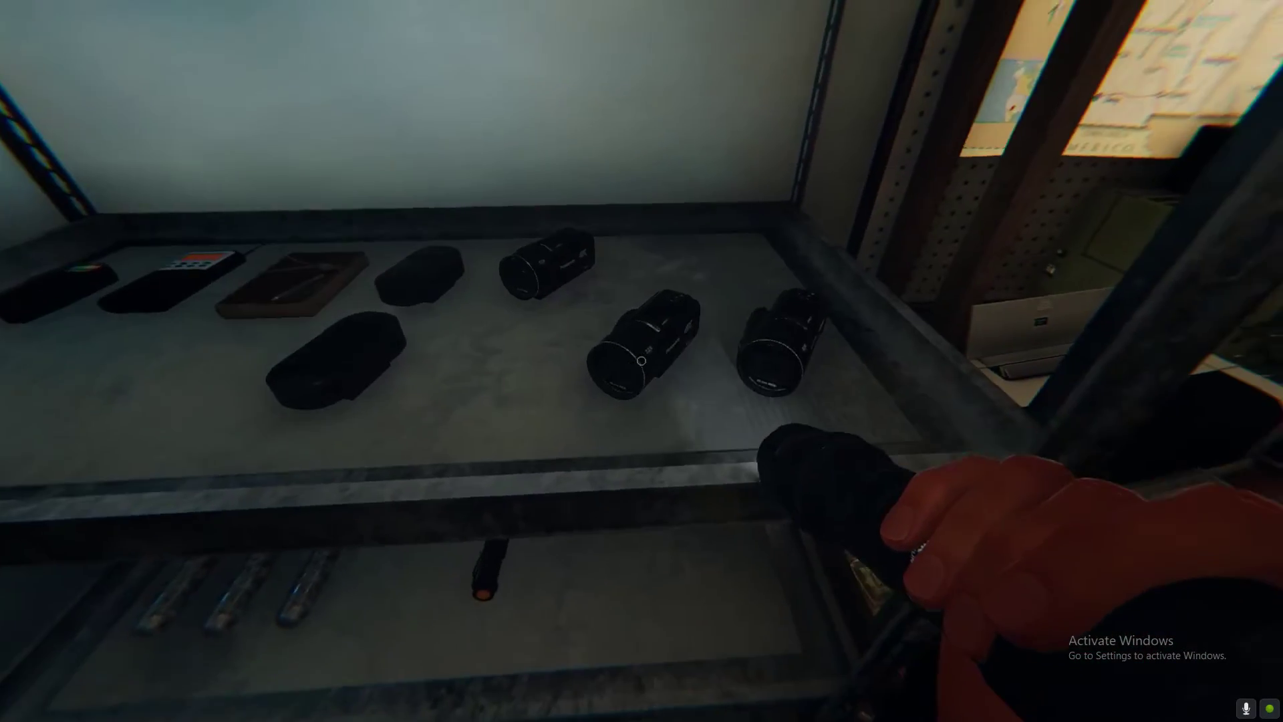
pyautogui.press('e')
pyautogui.press('s')
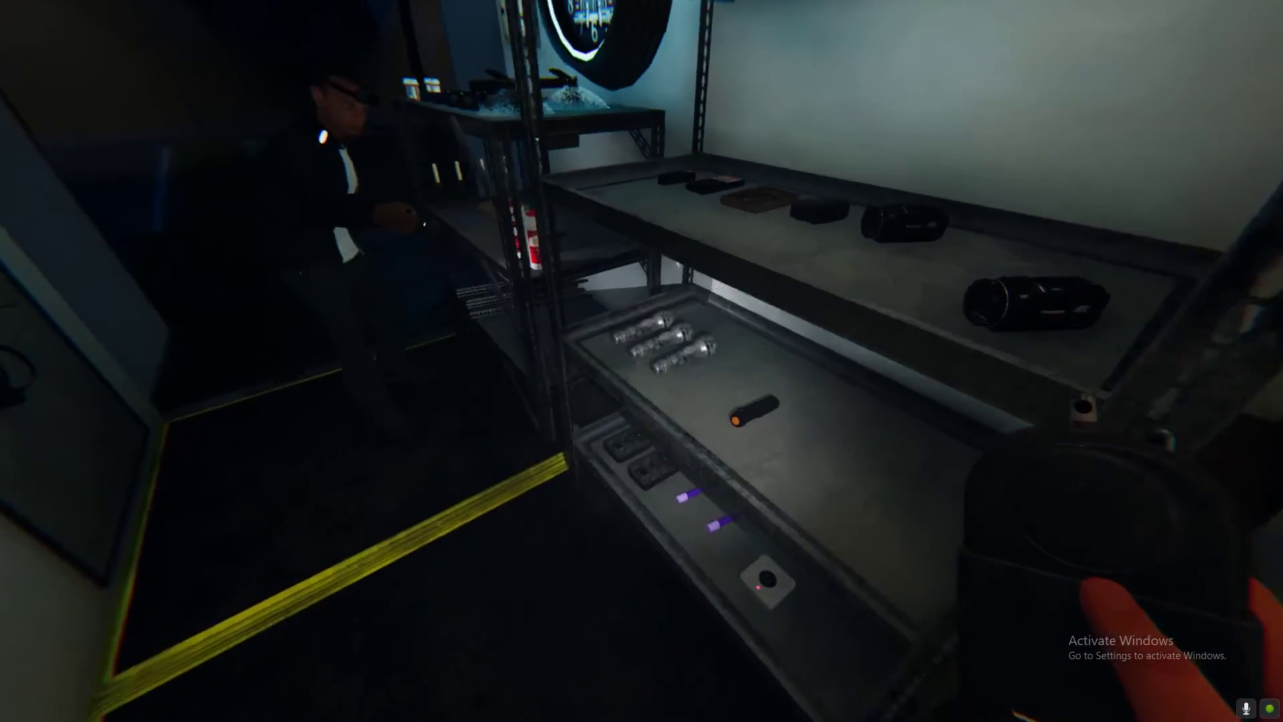
# Check the activity screens and Optional Objectives board with the flashlight in hand, then exit the truck
pyautogui.press('w')
pyautogui.press('q')
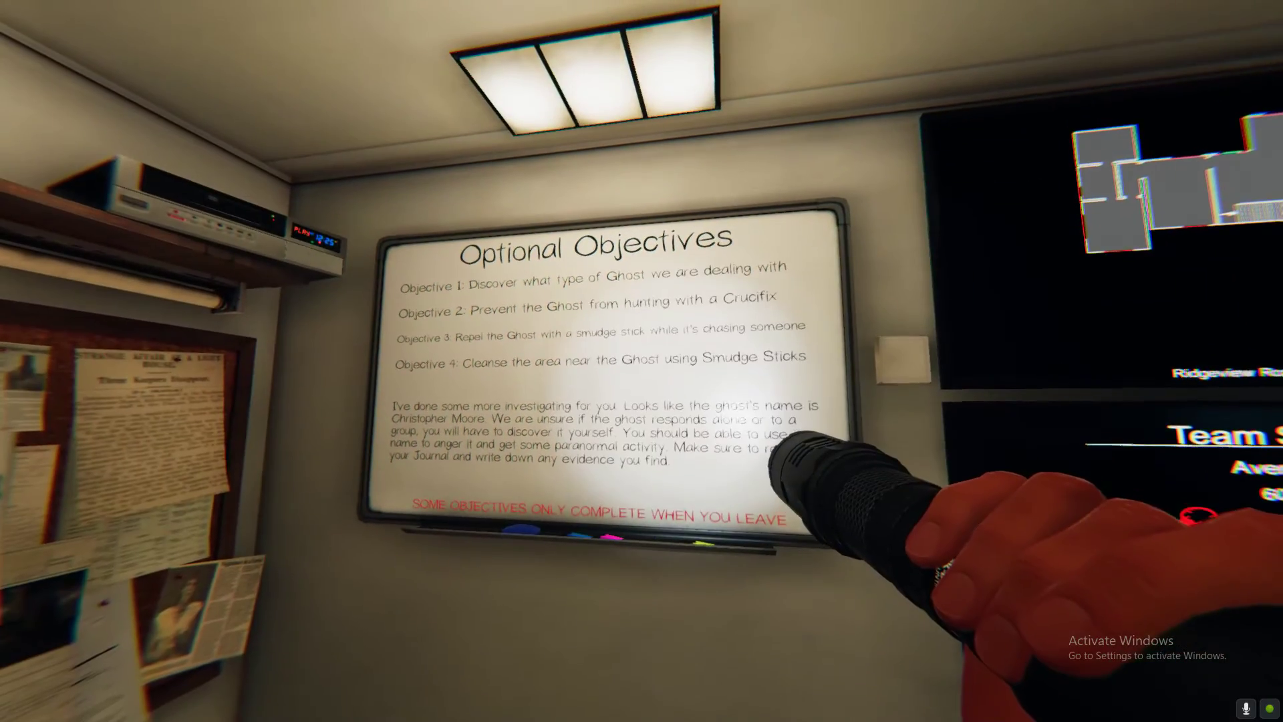
pyautogui.press('w')
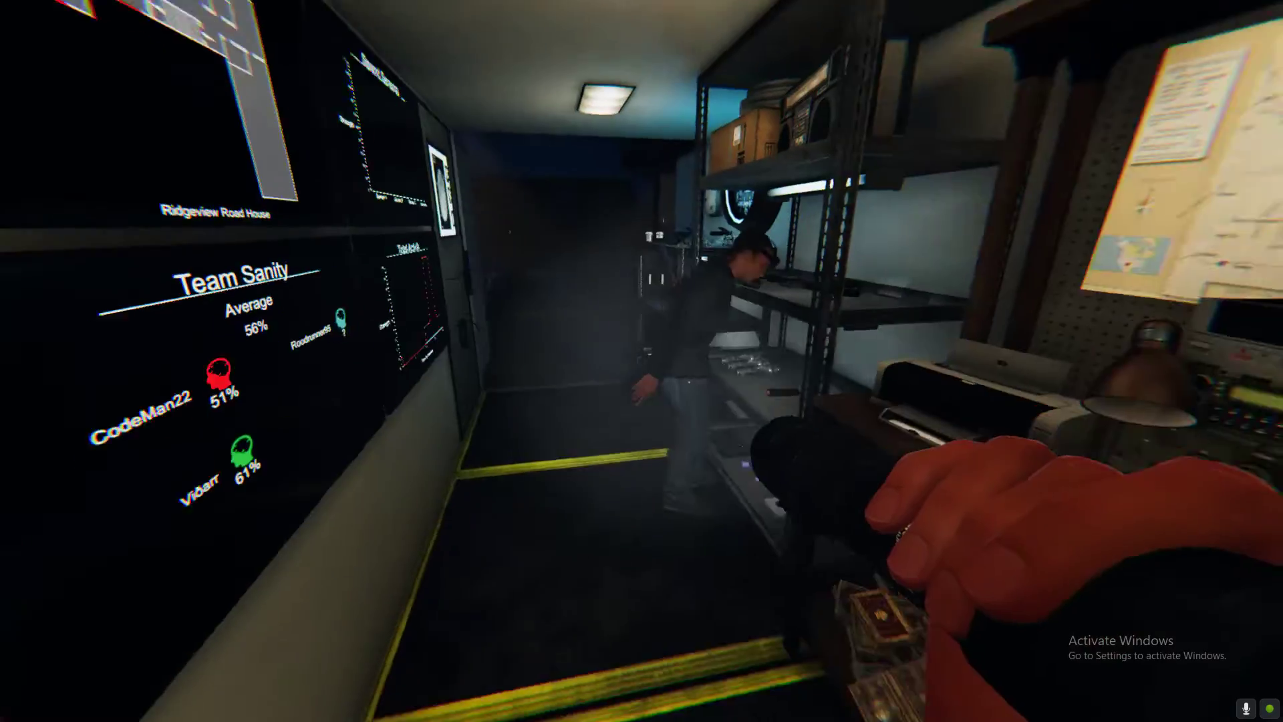
pyautogui.press('w')
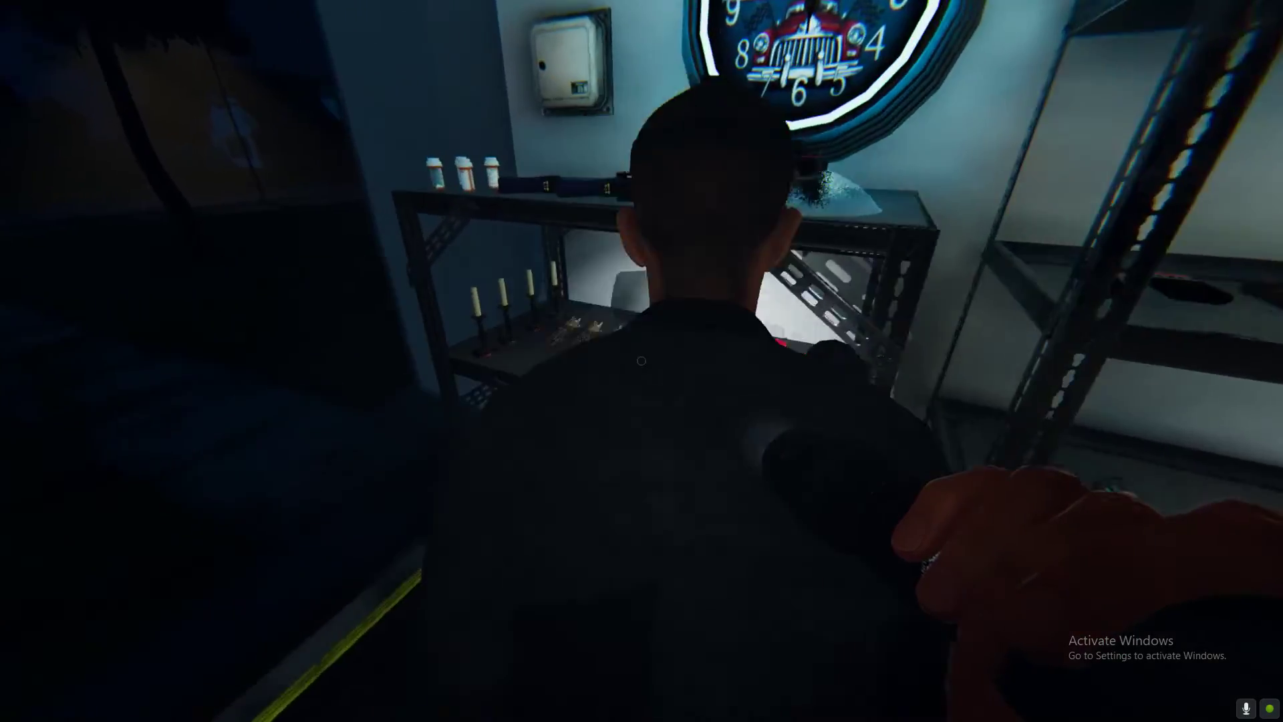
pyautogui.press('w')
# Enter the front door with the video camera out, then return to the flashlight heading for the kitchen
pyautogui.press('w')
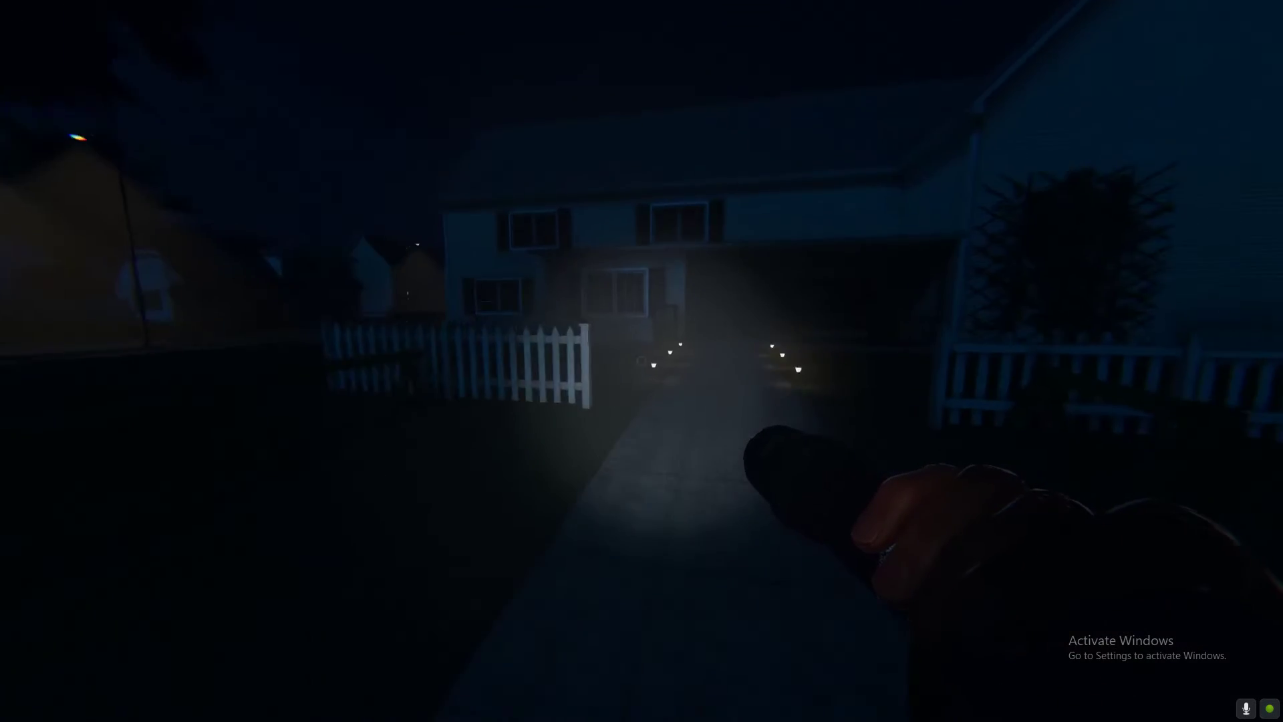
pyautogui.press('w')
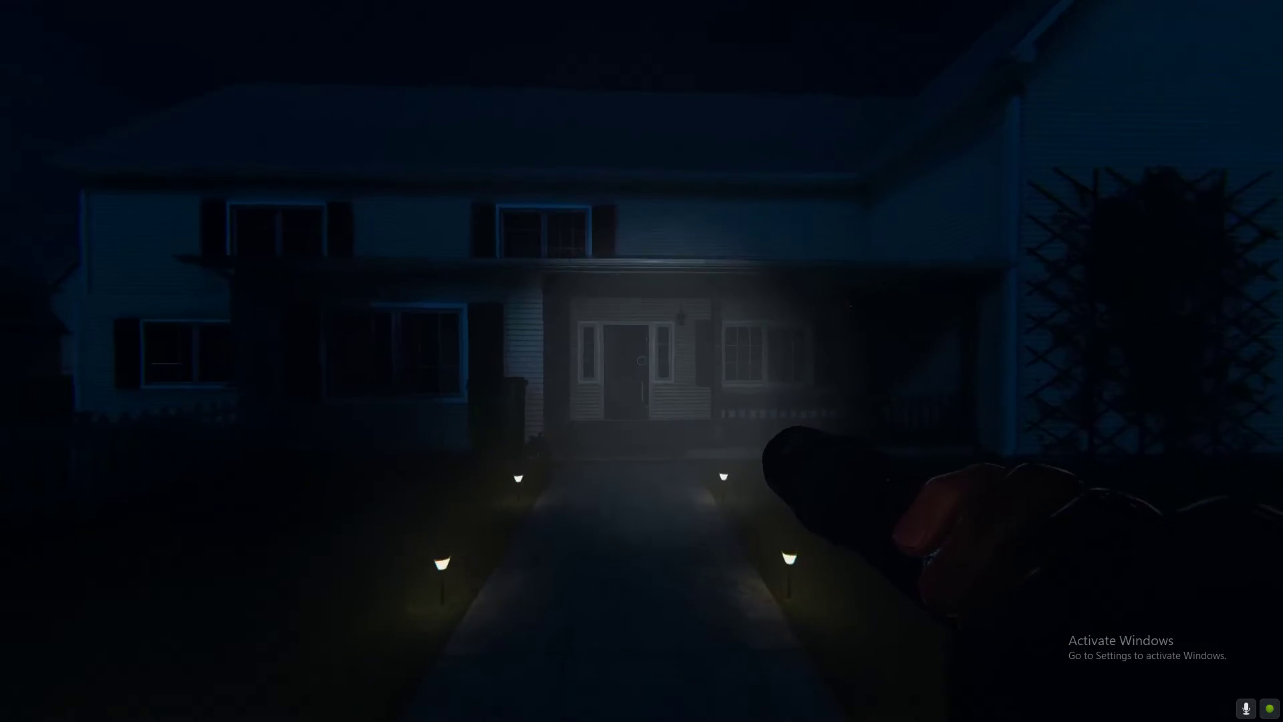
pyautogui.press('w')
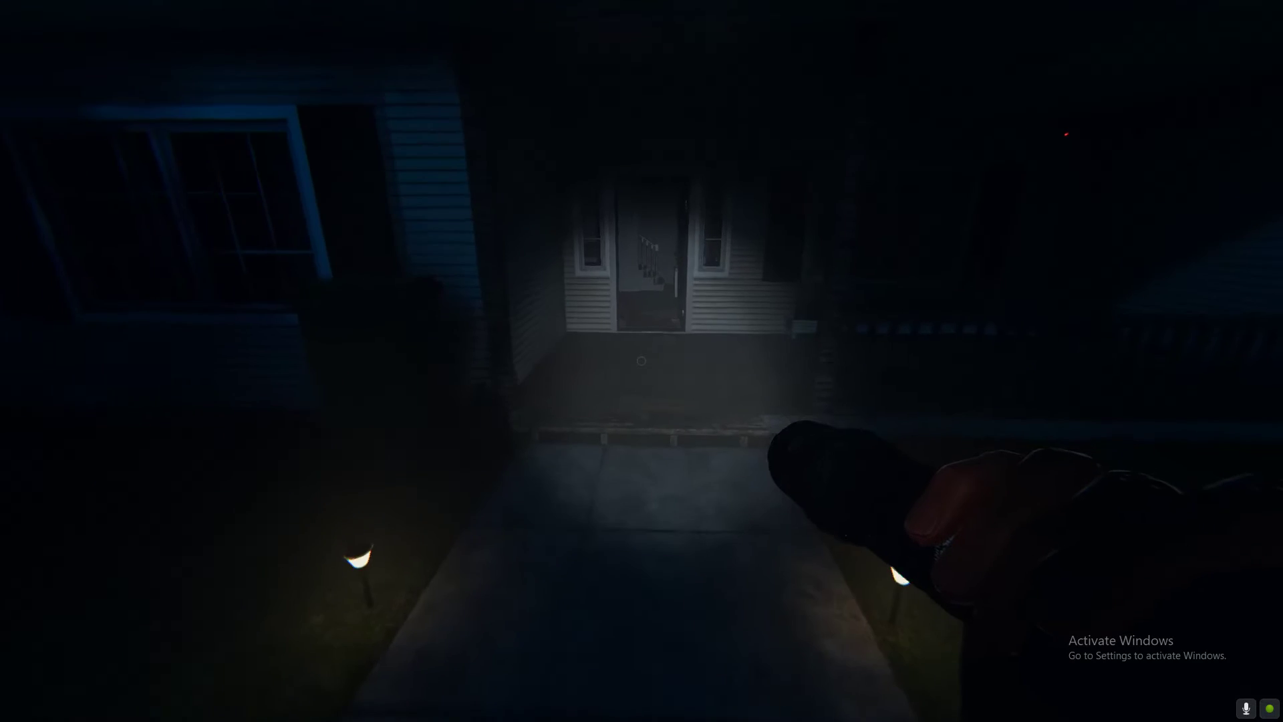
pyautogui.press('q')
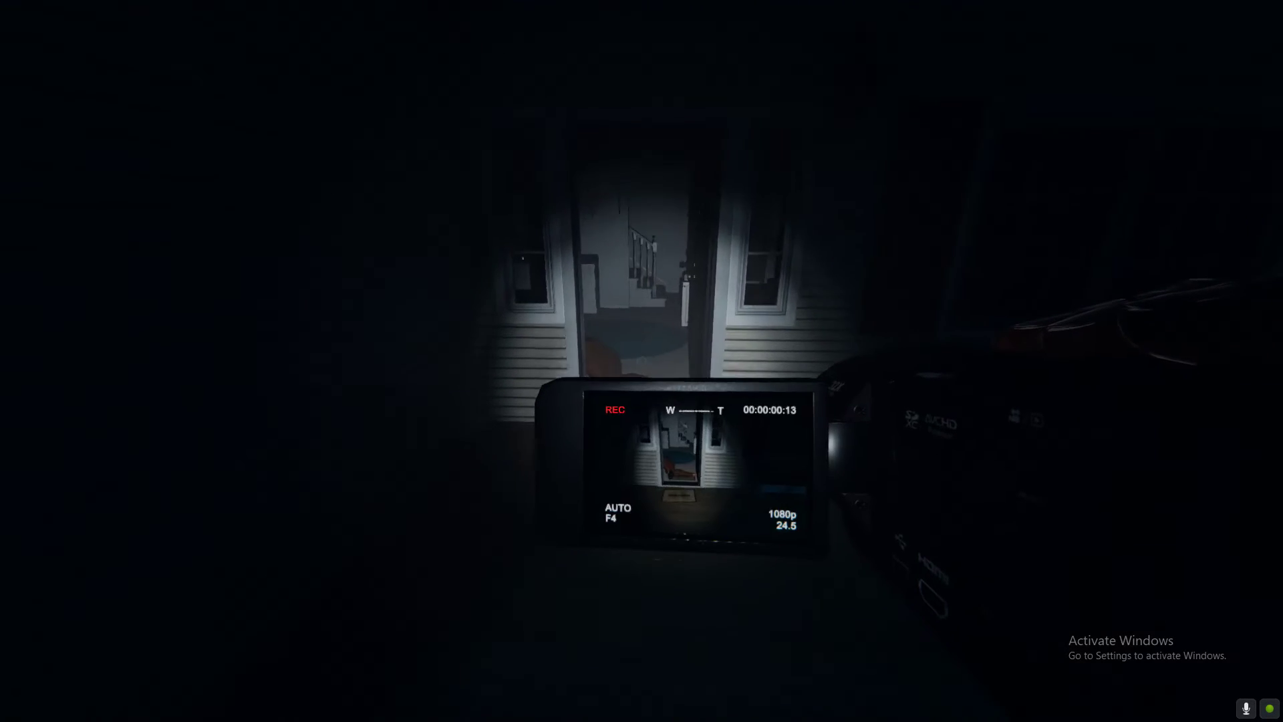
pyautogui.press('w')
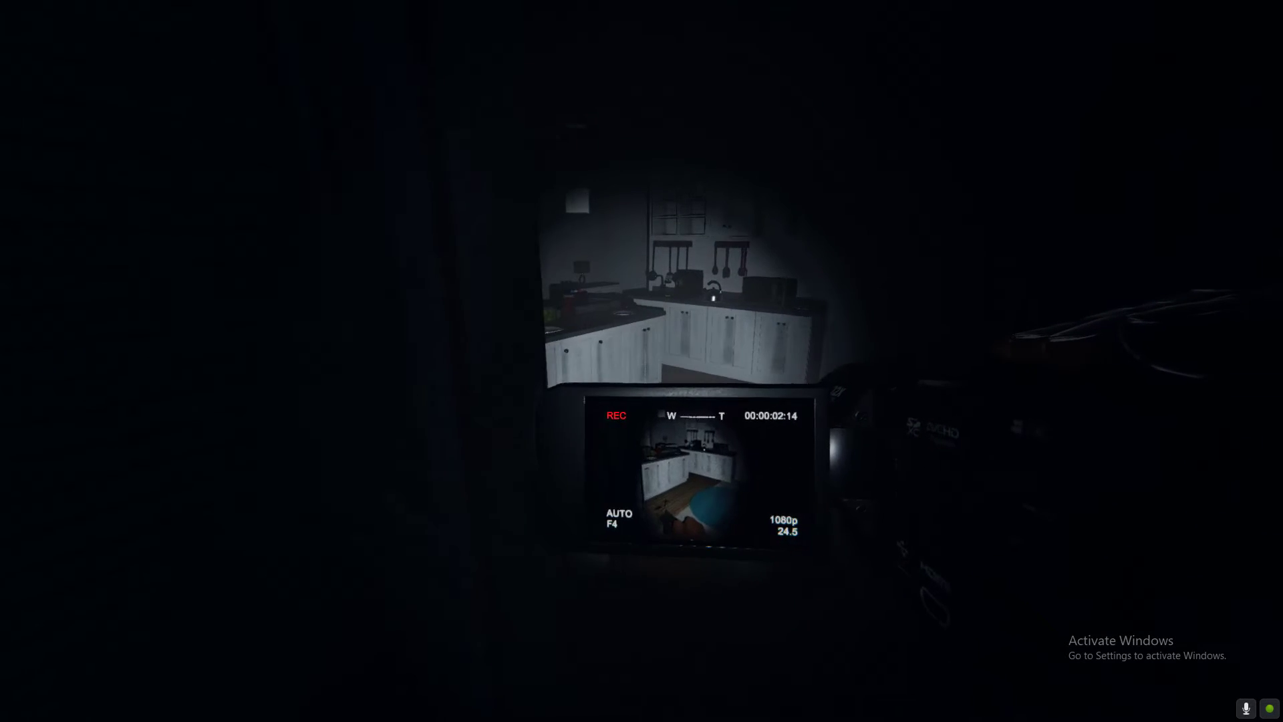
pyautogui.press('q')
pyautogui.press('w')
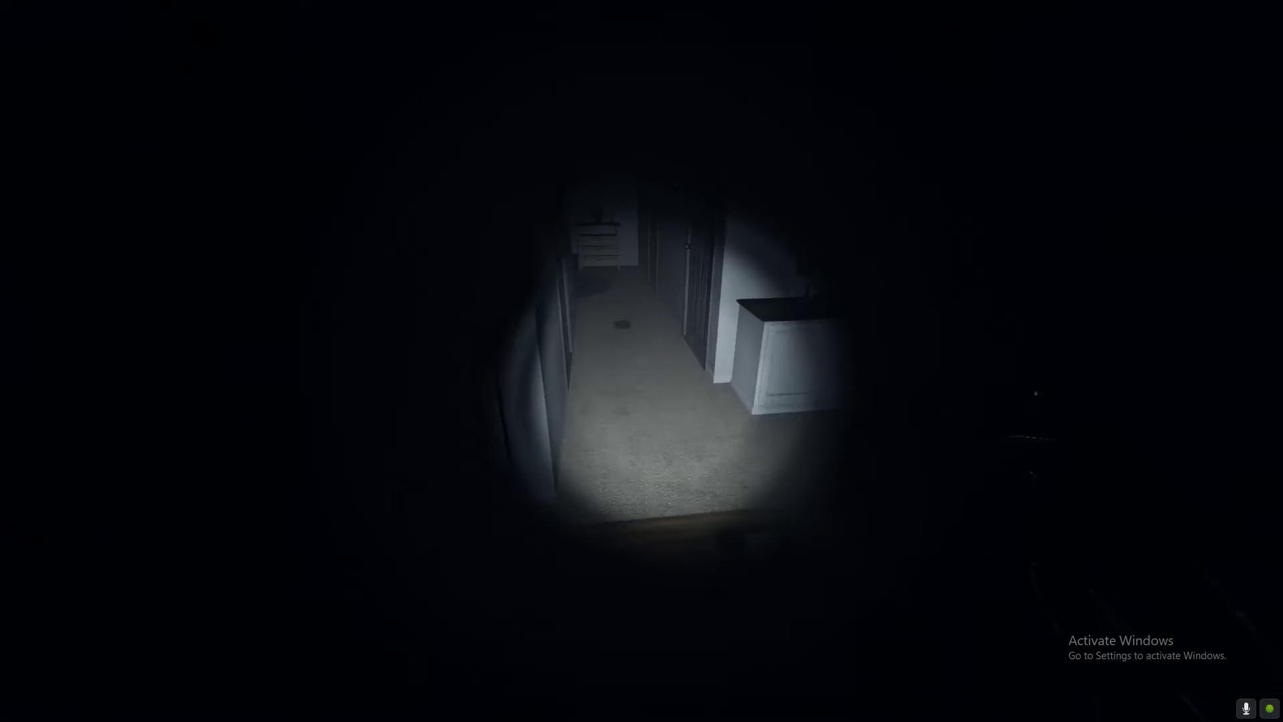
# Walk past the floor book into the kitchen, watch the ghost manifest, then switch windows
pyautogui.press('w')
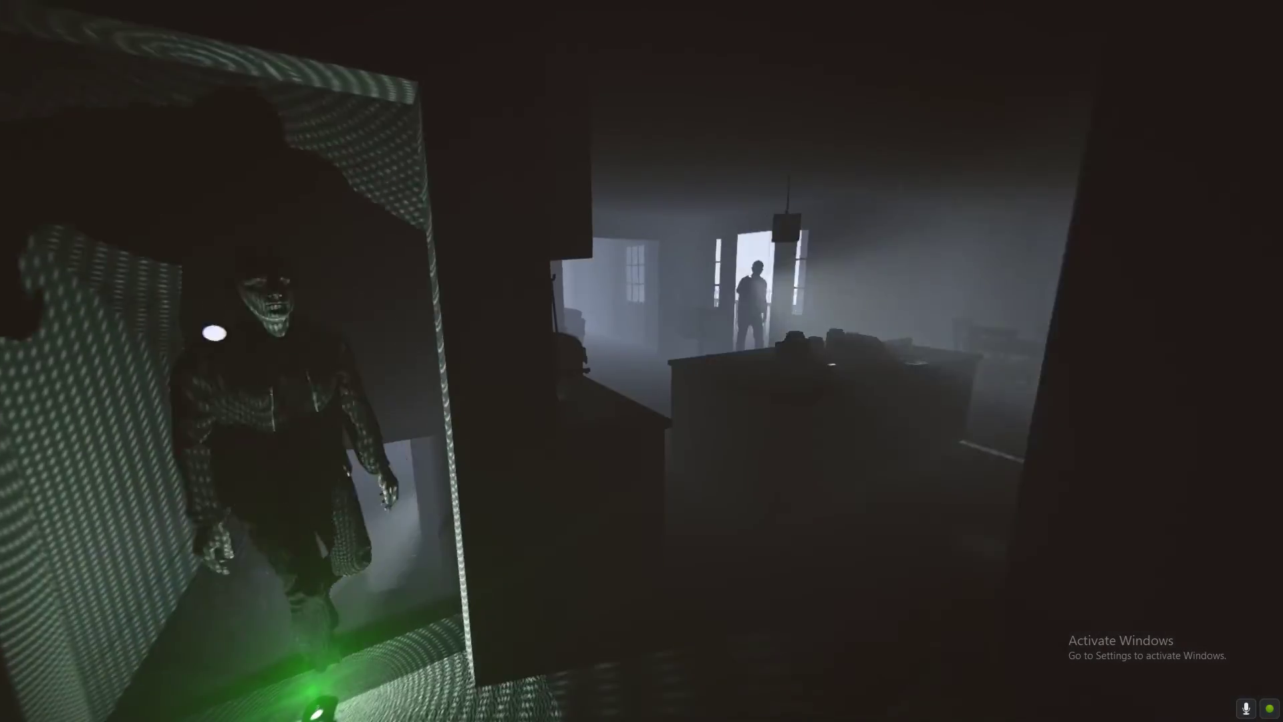
pyautogui.hotkey('alt', 'Tab')
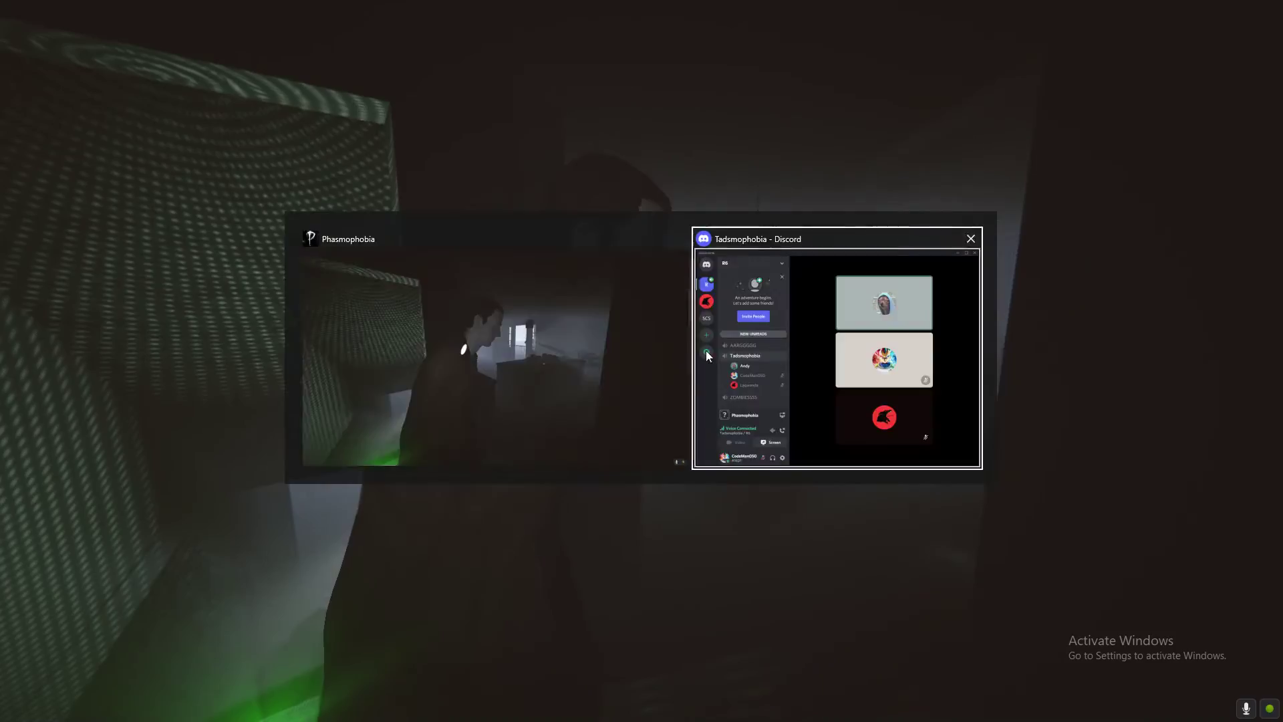